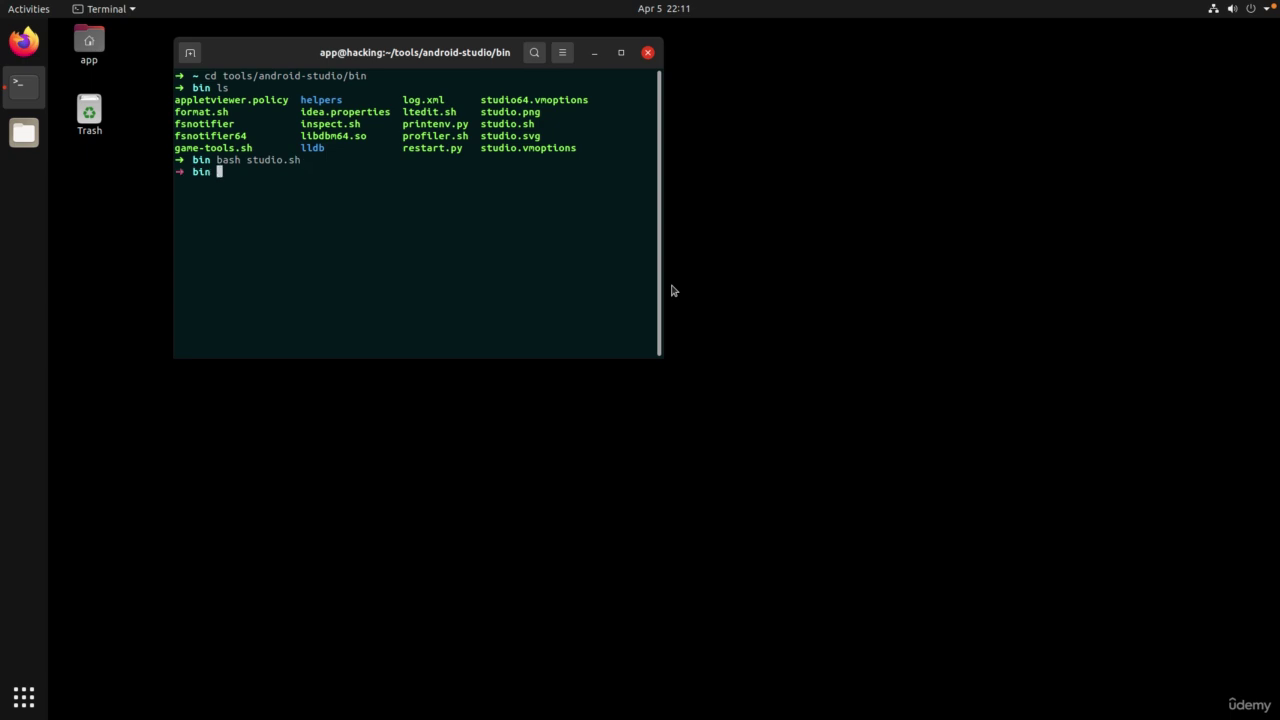
Step: Print and copy the path /home/app/tools/android-studio/bin, then open a second terminal window
{"action": "type", "text": "pwd"}
{"action": "key", "text": "Return"}
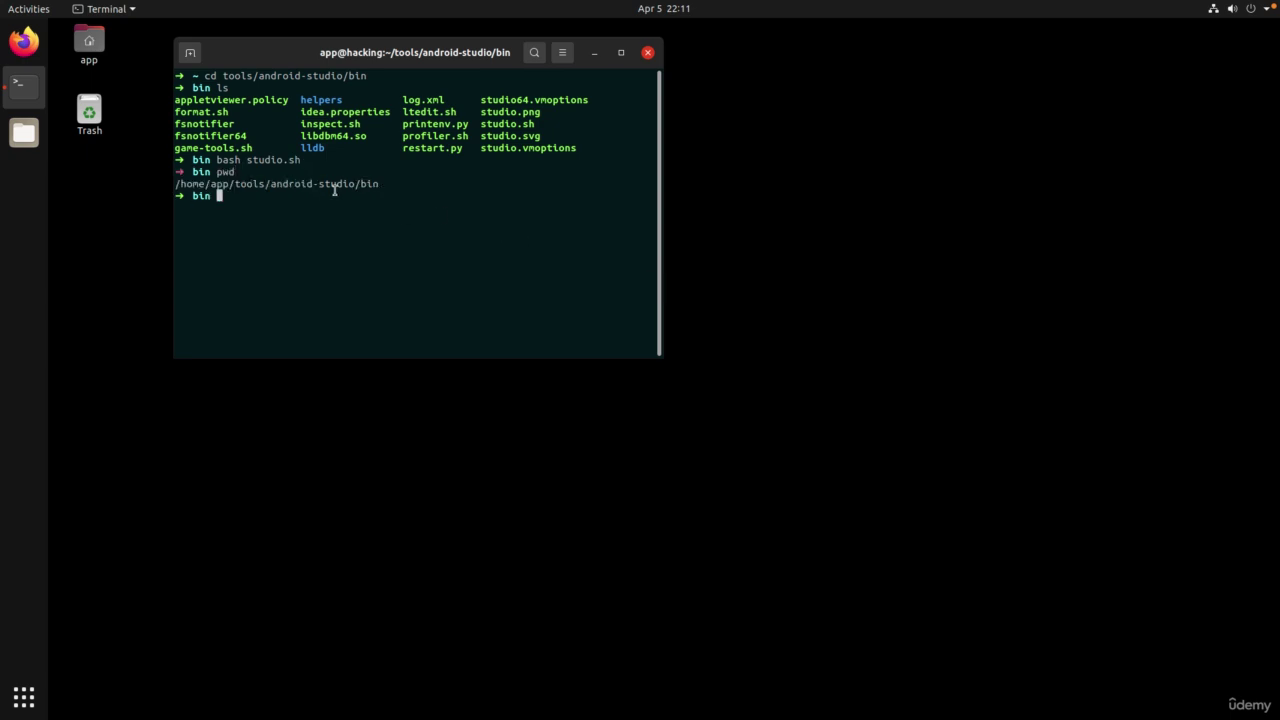
{"action": "double_click", "coordinate": [334, 186]}
{"action": "right_click", "coordinate": [334, 188]}
{"action": "left_click", "coordinate": [360, 198]}
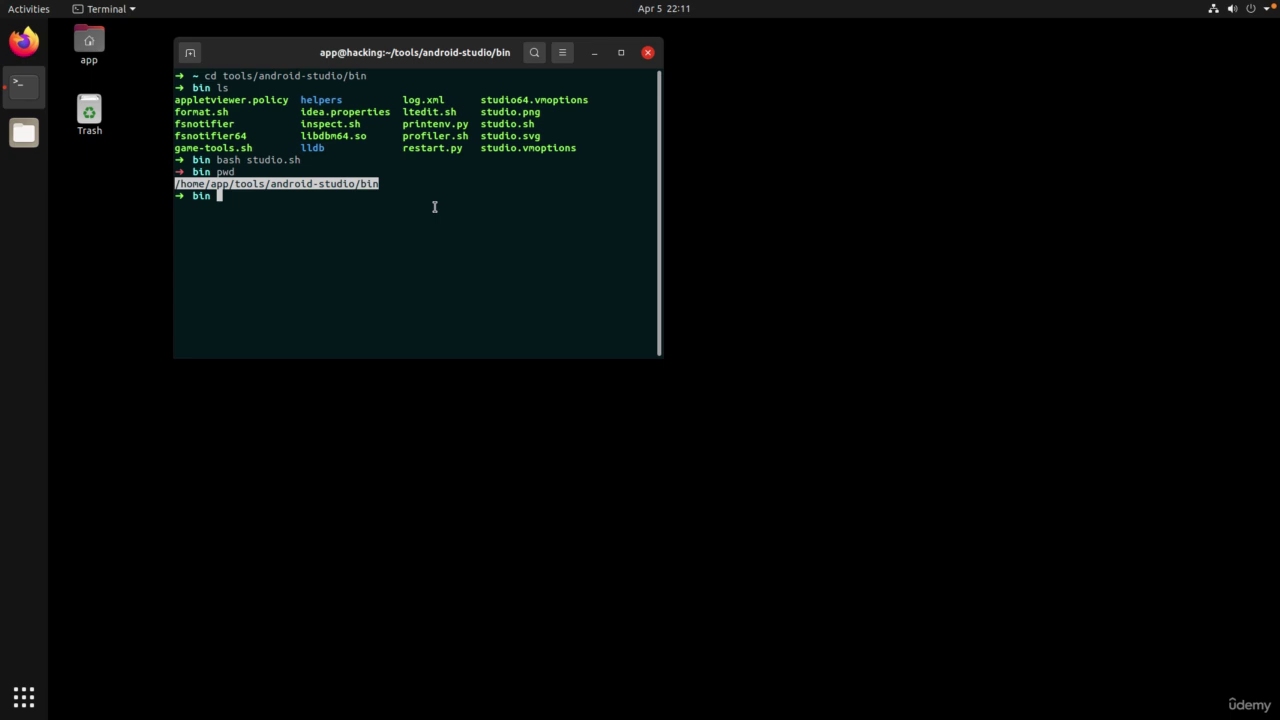
{"action": "key", "text": "ctrl+alt+t"}
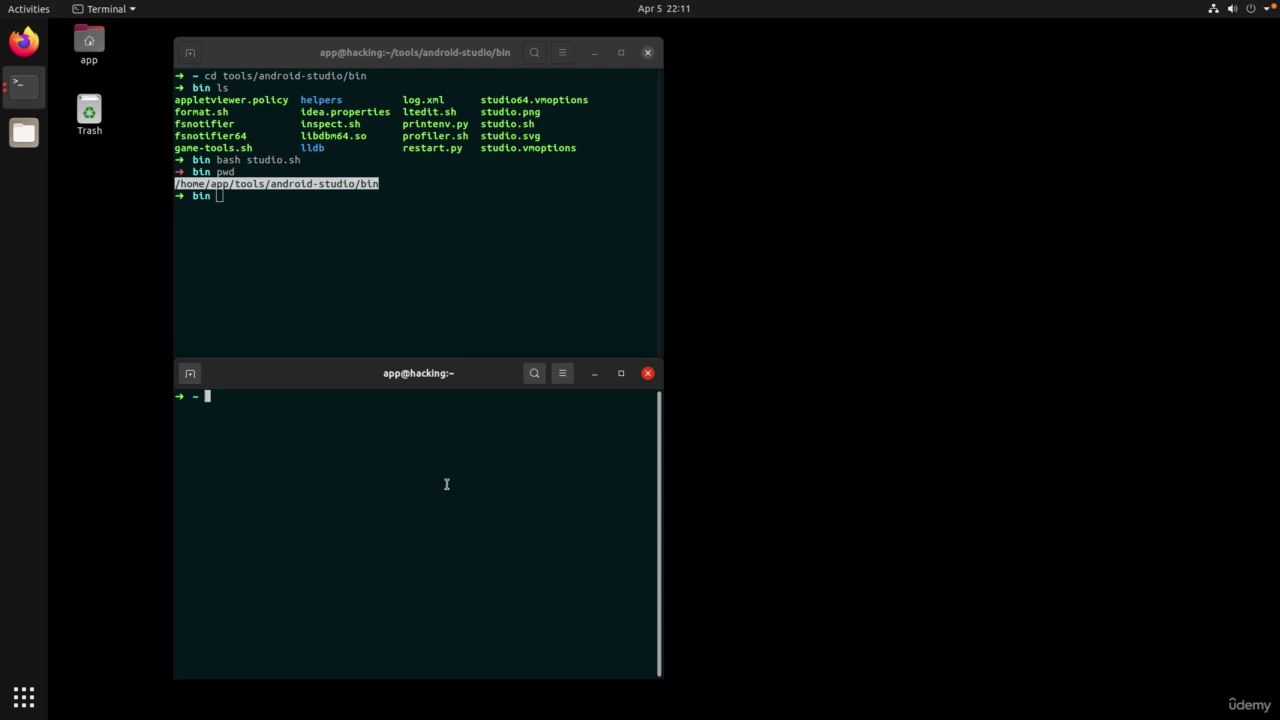
Step: Append alias studio="/home/app/tools/android-studio/bin/studio.sh" to ~/.zshrc in vim and save it
{"action": "type", "text": "vim ~/.zshrc"}
{"action": "key", "text": "Return"}
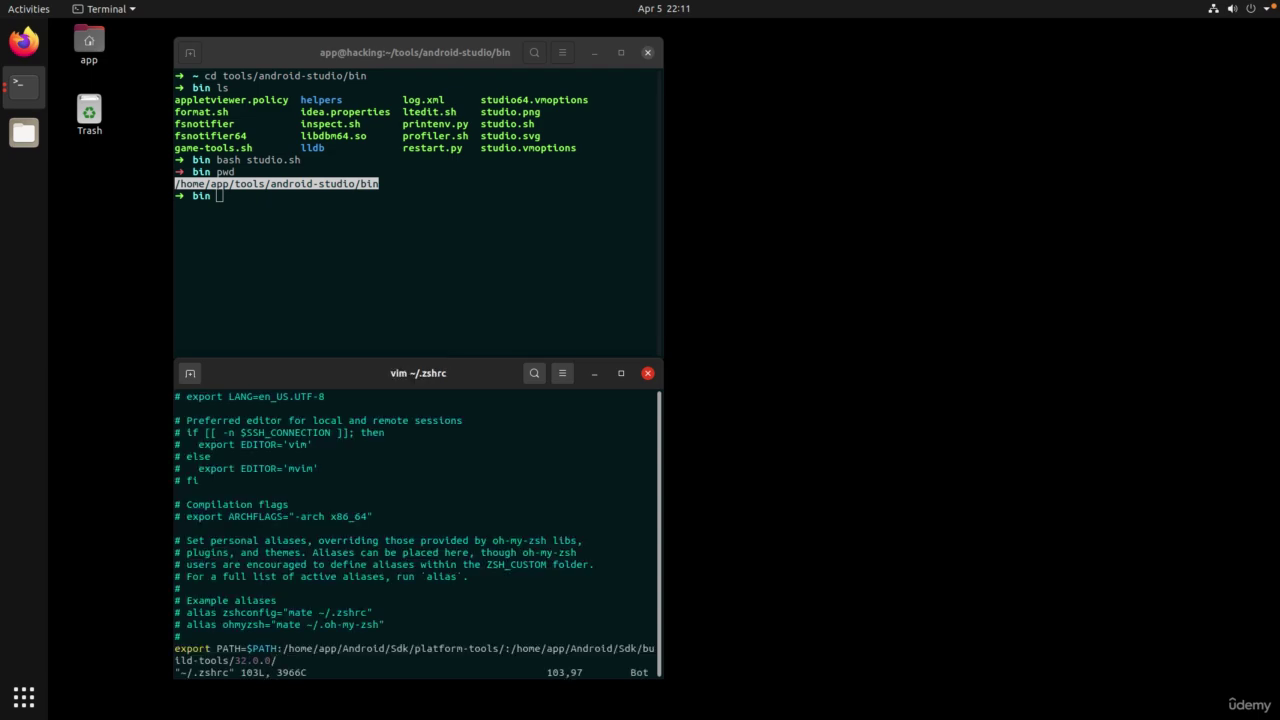
{"action": "key", "text": "super+Up"}
{"action": "key", "text": "A"}
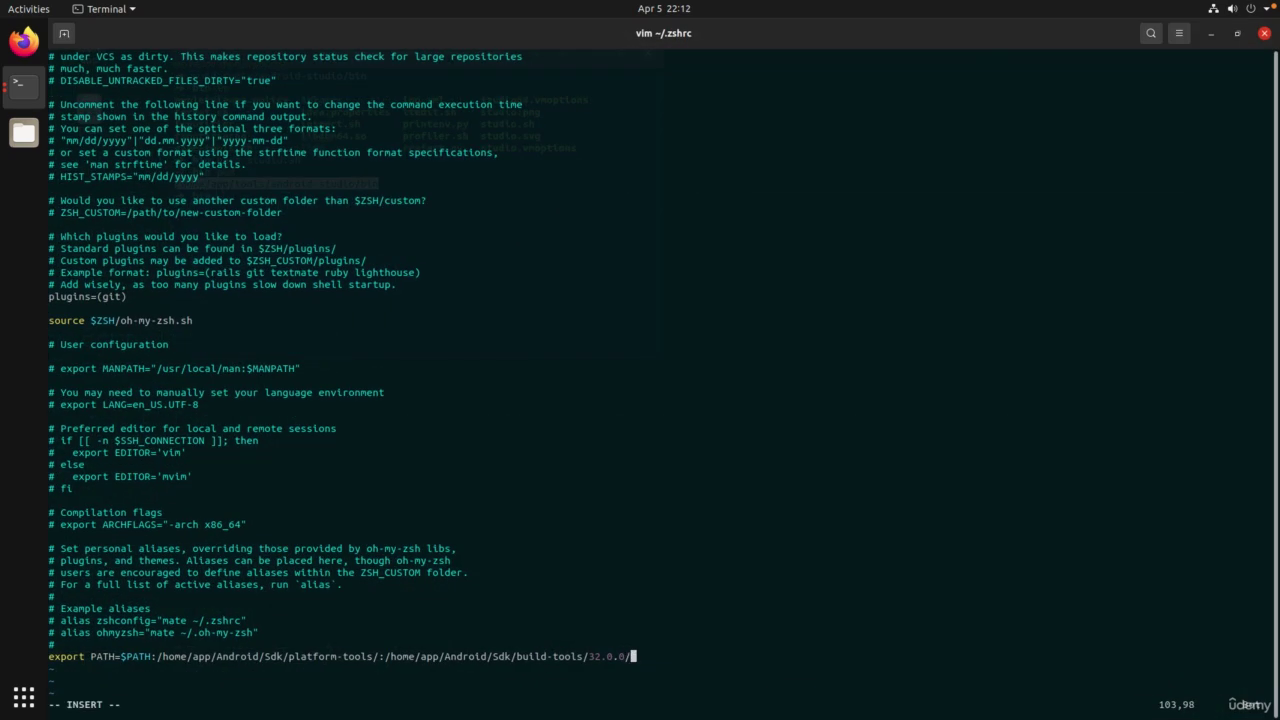
{"action": "key", "text": "Return"}
{"action": "key", "text": "Return"}
{"action": "type", "text": "alias studio=\""}
{"action": "key", "text": "ctrl+shift+v"}
{"action": "type", "text": "studio.sh\""}
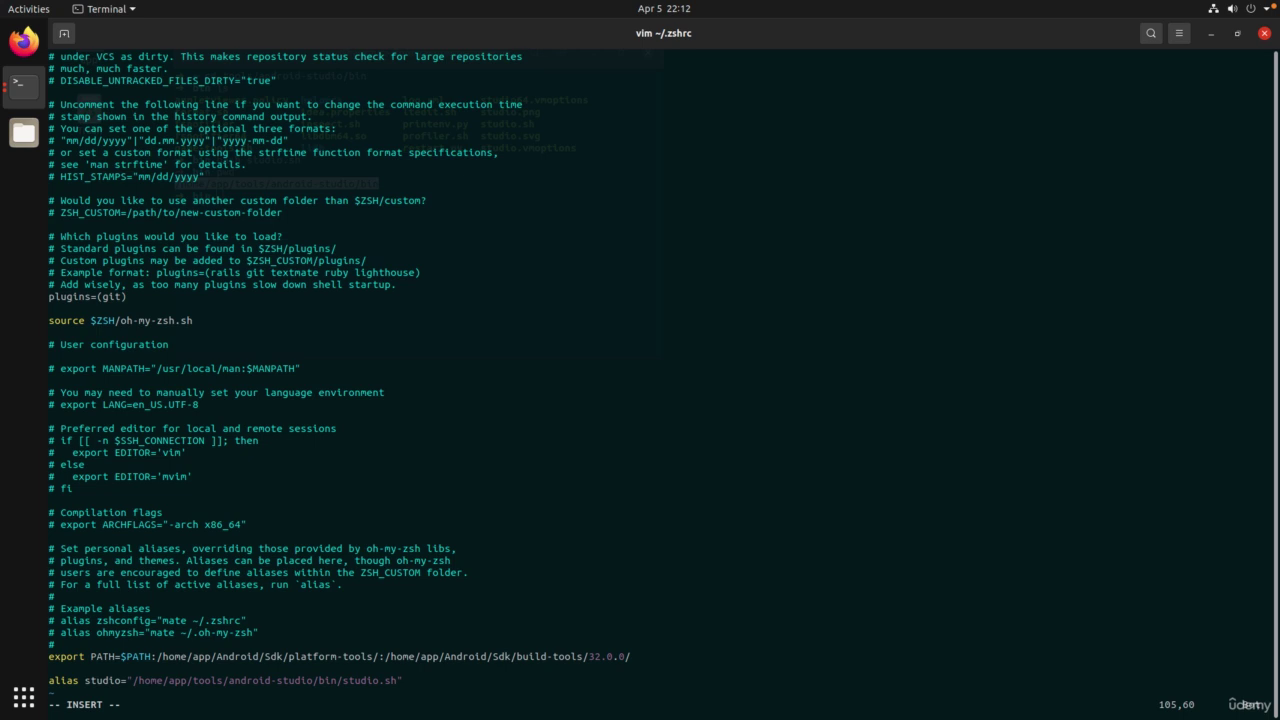
{"action": "key", "text": "Escape"}
{"action": "type", "text": ":wq"}
{"action": "key", "text": "Return"}
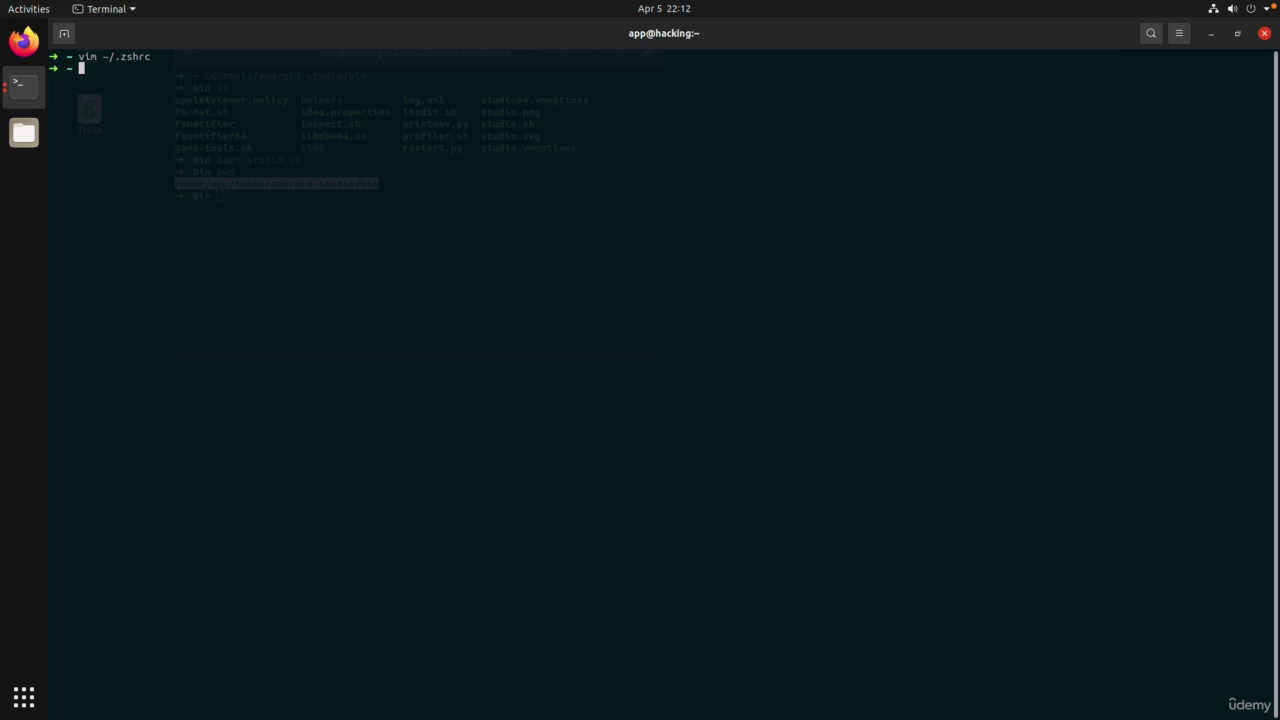
Step: Reload ~/.zshrc, launch Android Studio with the studio alias, and shrink the terminal
{"action": "type", "text": "source ~/.zshrc"}
{"action": "key", "text": "Return"}
{"action": "type", "text": "studio"}
{"action": "key", "text": "Return"}
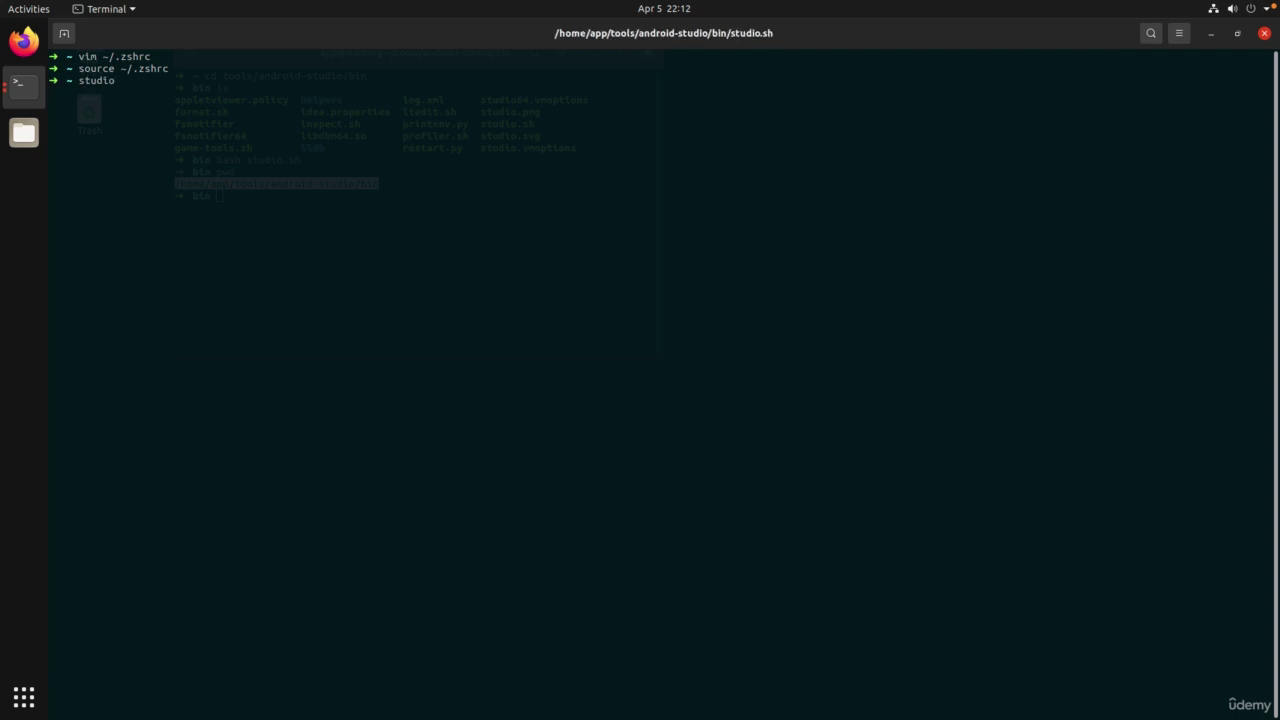
{"action": "left_click", "coordinate": [1239, 34]}
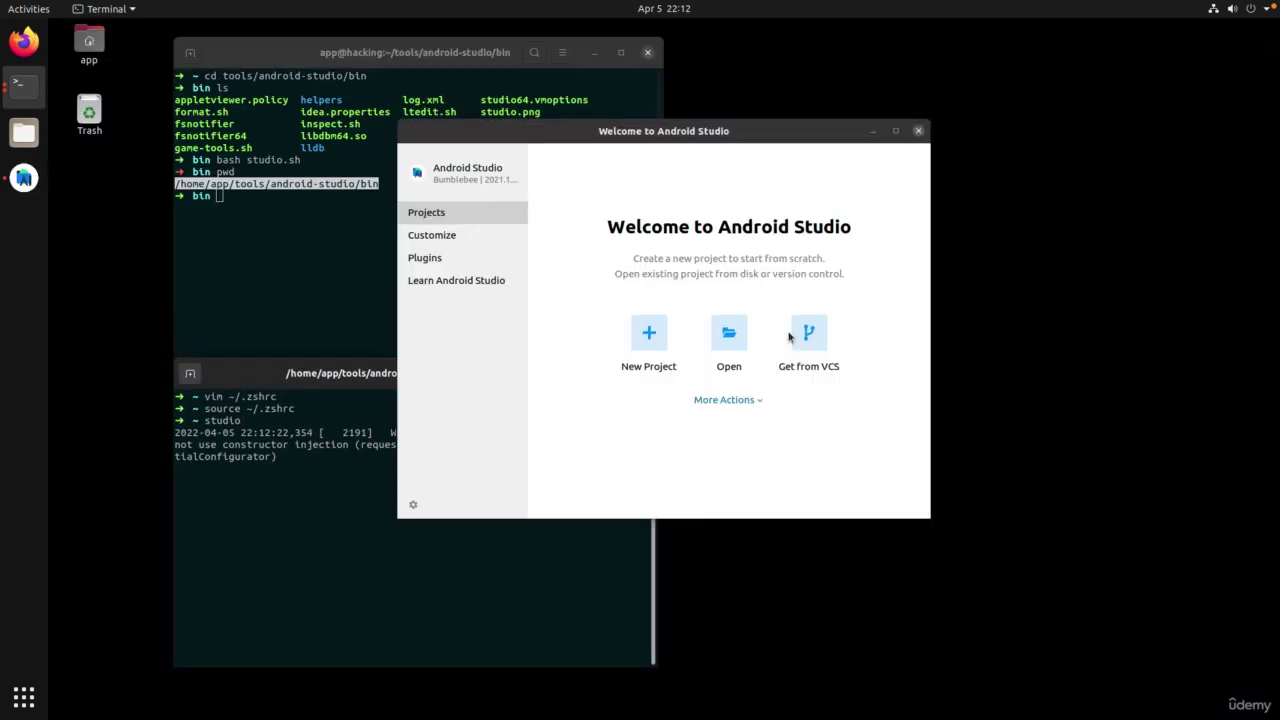
Step: Check the Virtual Device Manager, which warns the CPU lacks VT-x/SVM support, then close it
{"action": "left_click", "coordinate": [647, 52]}
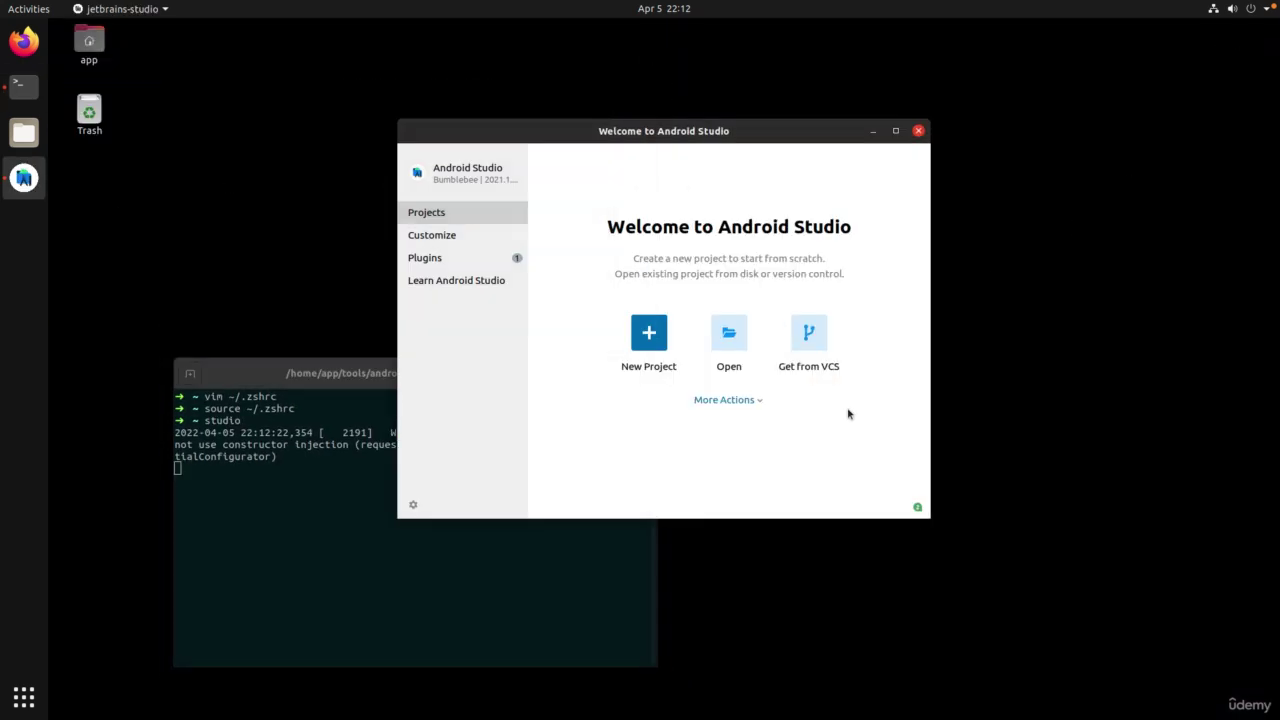
{"action": "left_click", "coordinate": [728, 399]}
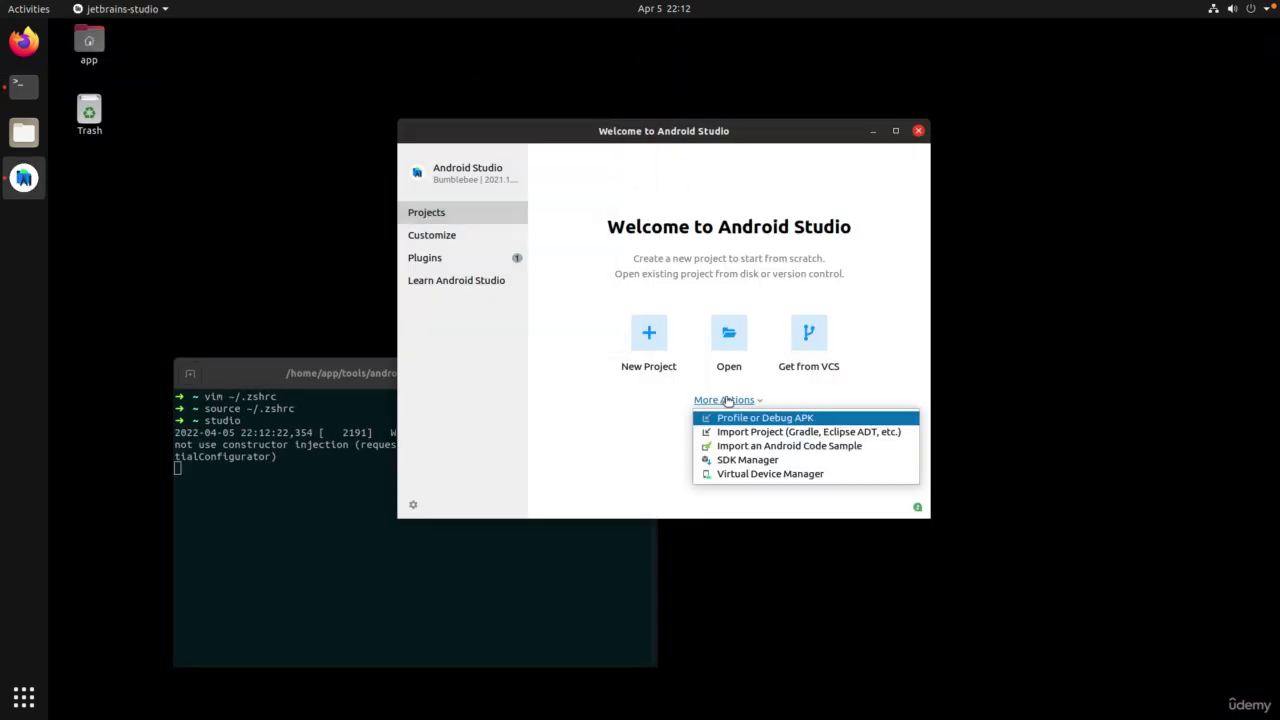
{"action": "left_click", "coordinate": [751, 475]}
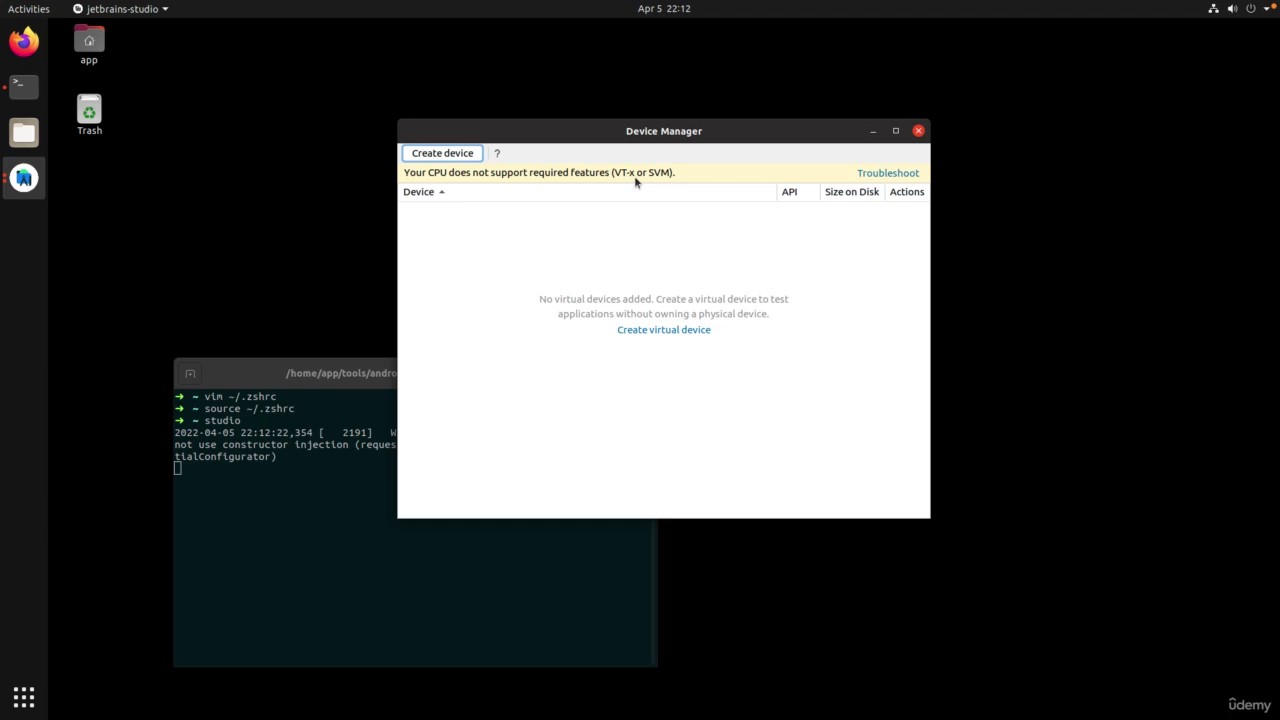
{"action": "left_click", "coordinate": [918, 131]}
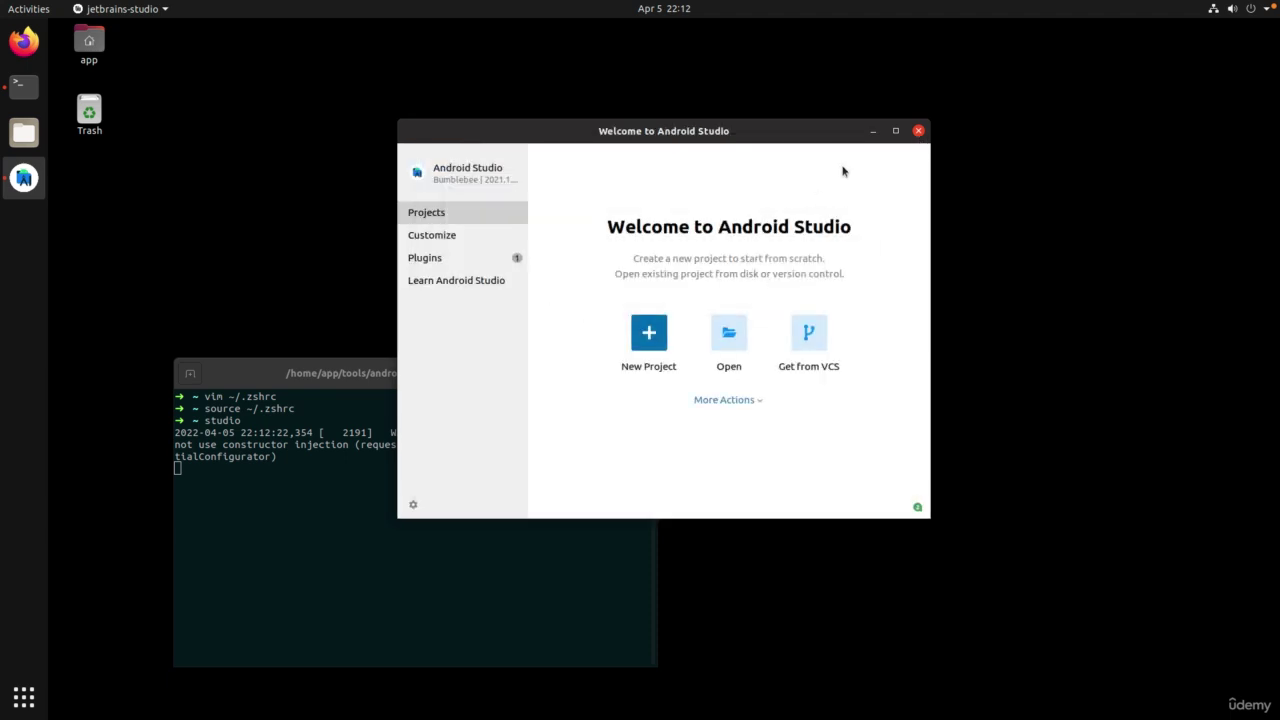
Step: Close Android Studio and the terminal, then power off the Ubuntu guest
{"action": "left_click", "coordinate": [918, 131]}
{"action": "left_click", "coordinate": [647, 376]}
{"action": "left_click", "coordinate": [1259, 10]}
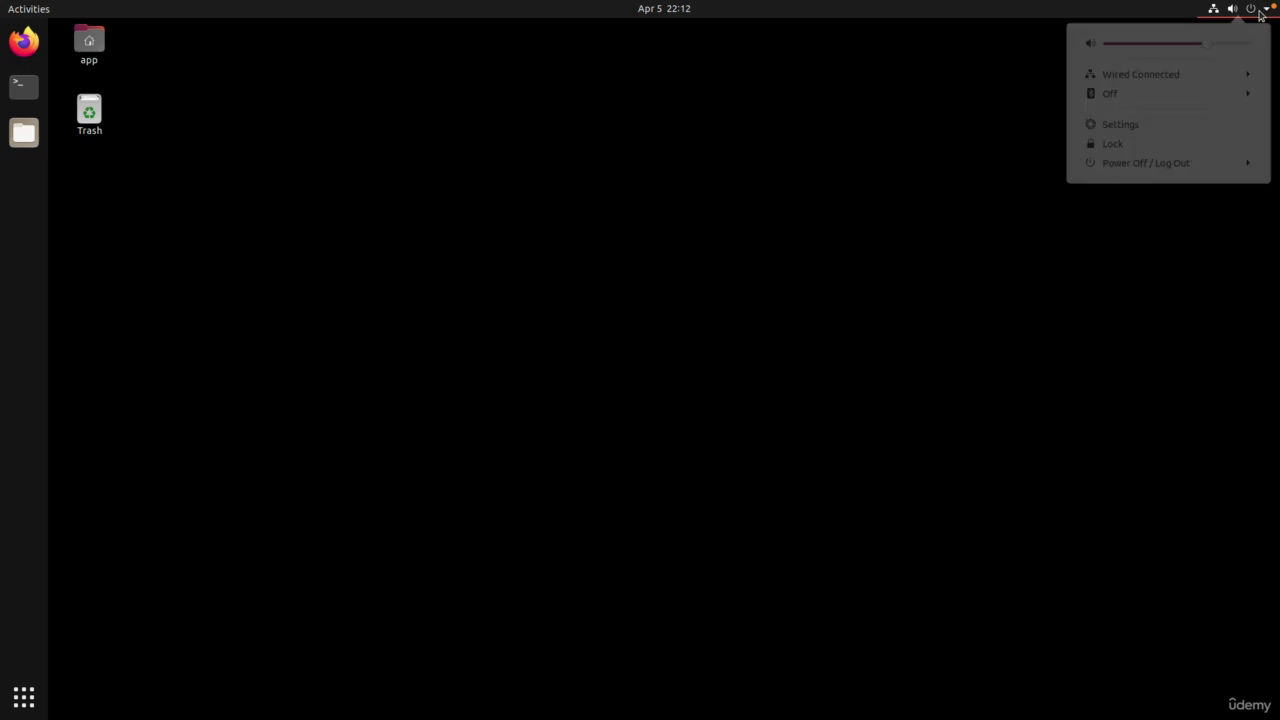
{"action": "left_click", "coordinate": [1165, 168]}
{"action": "left_click", "coordinate": [1103, 240]}
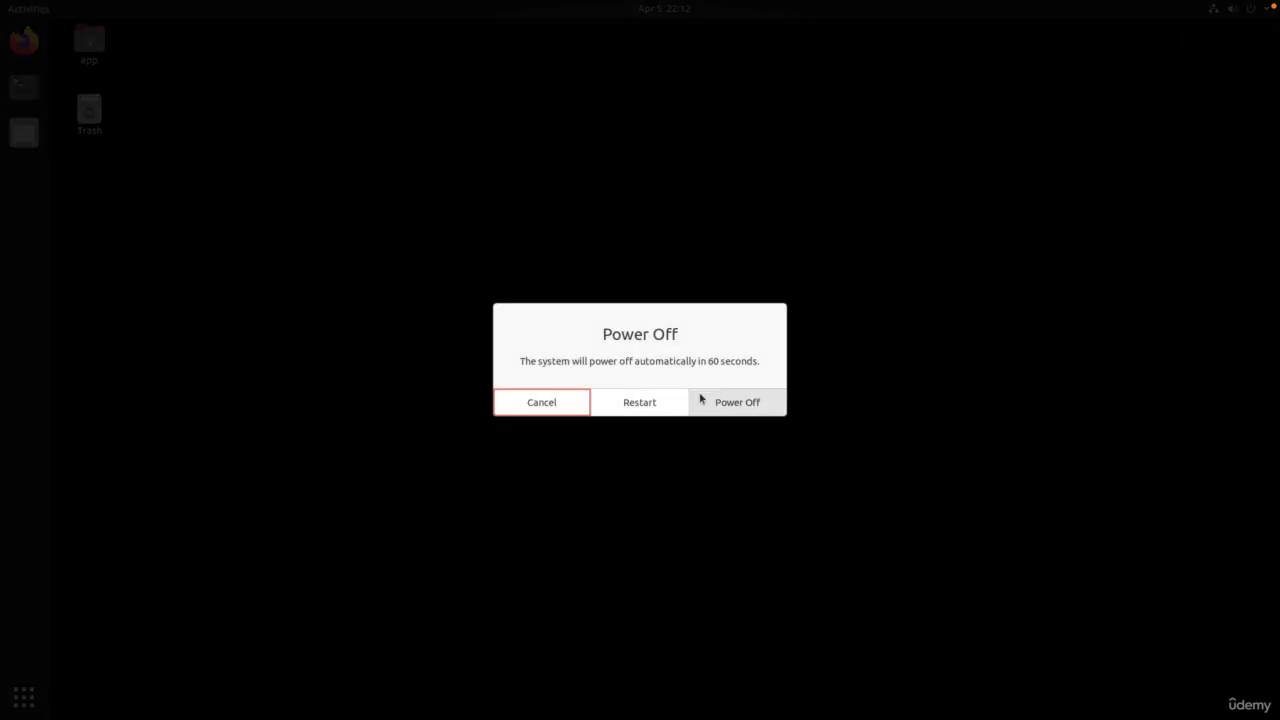
{"action": "left_click", "coordinate": [725, 401]}
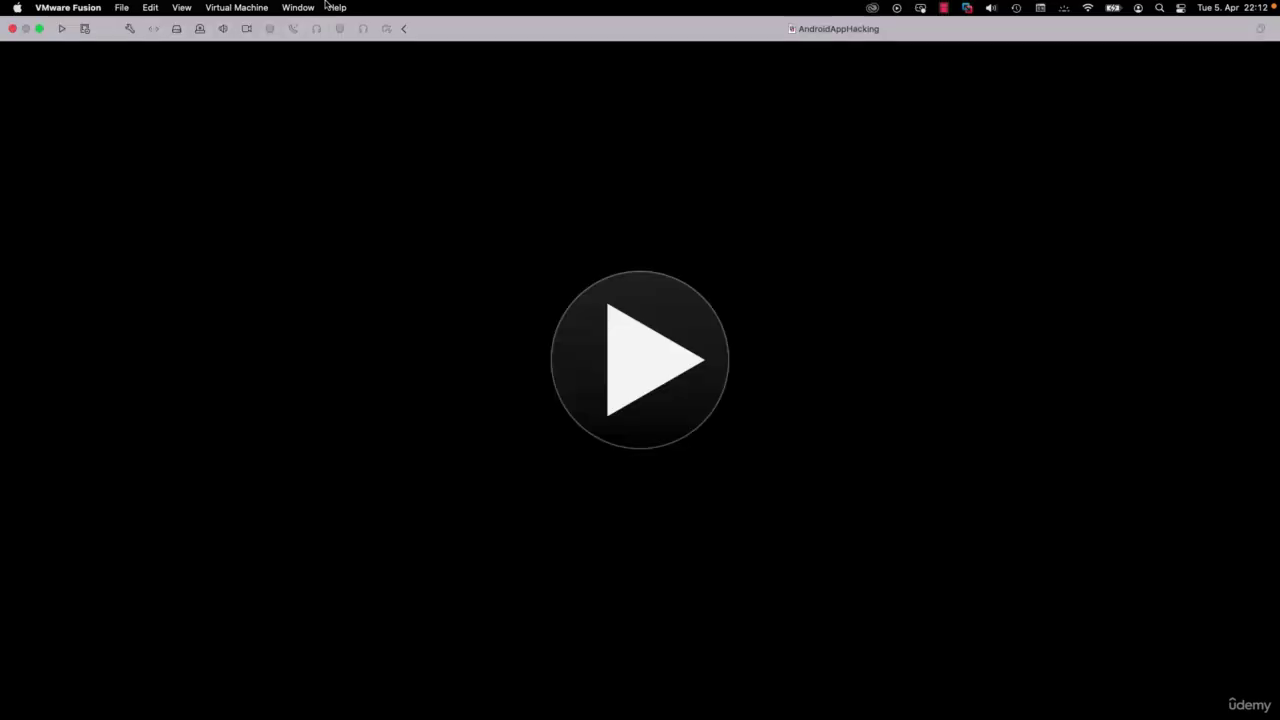
{"action": "left_click", "coordinate": [236, 7]}
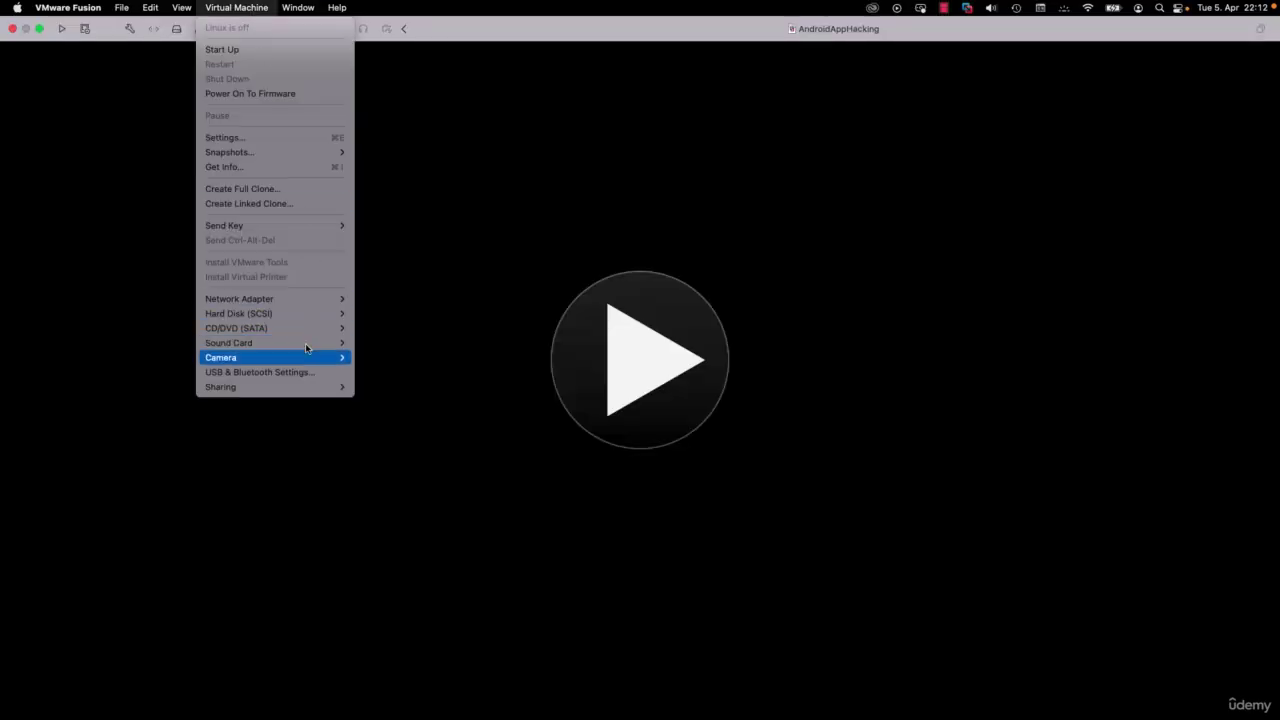
Step: Tick 'Enable hypervisor applications in this virtual machine' under Processors & Memory advanced options
{"action": "left_click", "coordinate": [283, 141]}
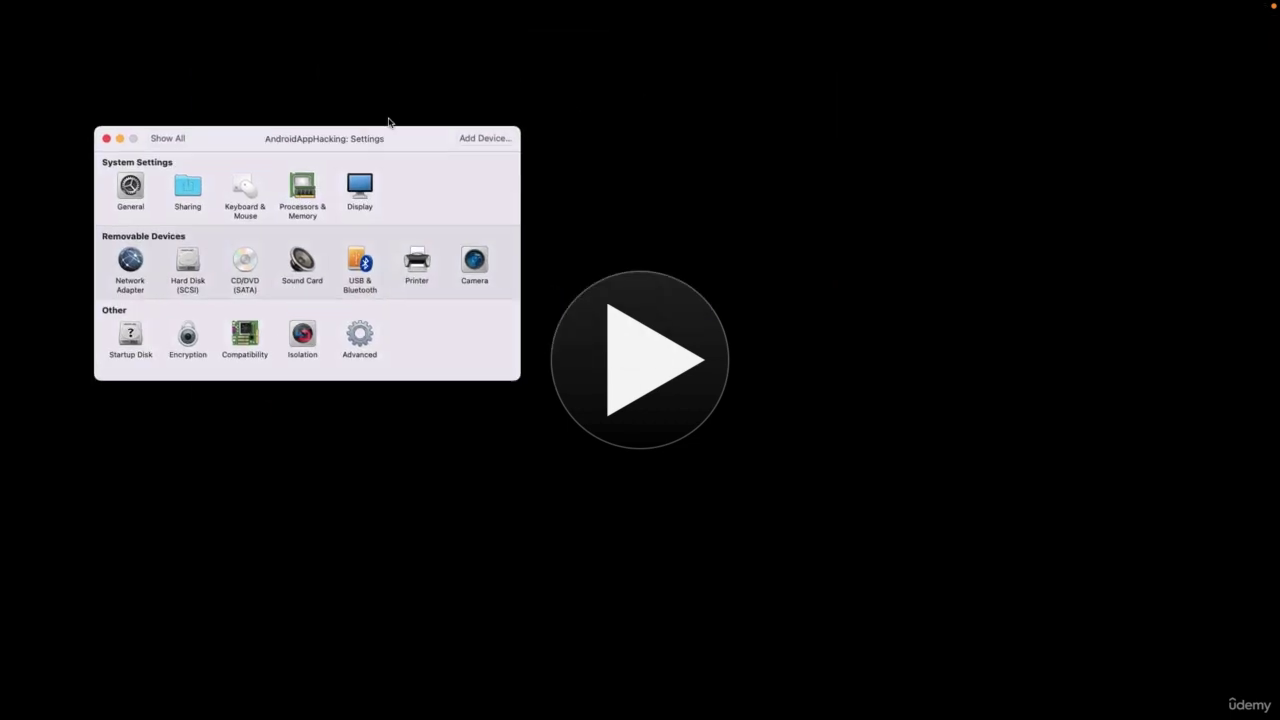
{"action": "left_click_drag", "start_coordinate": [389, 122], "coordinate": [343, 112]}
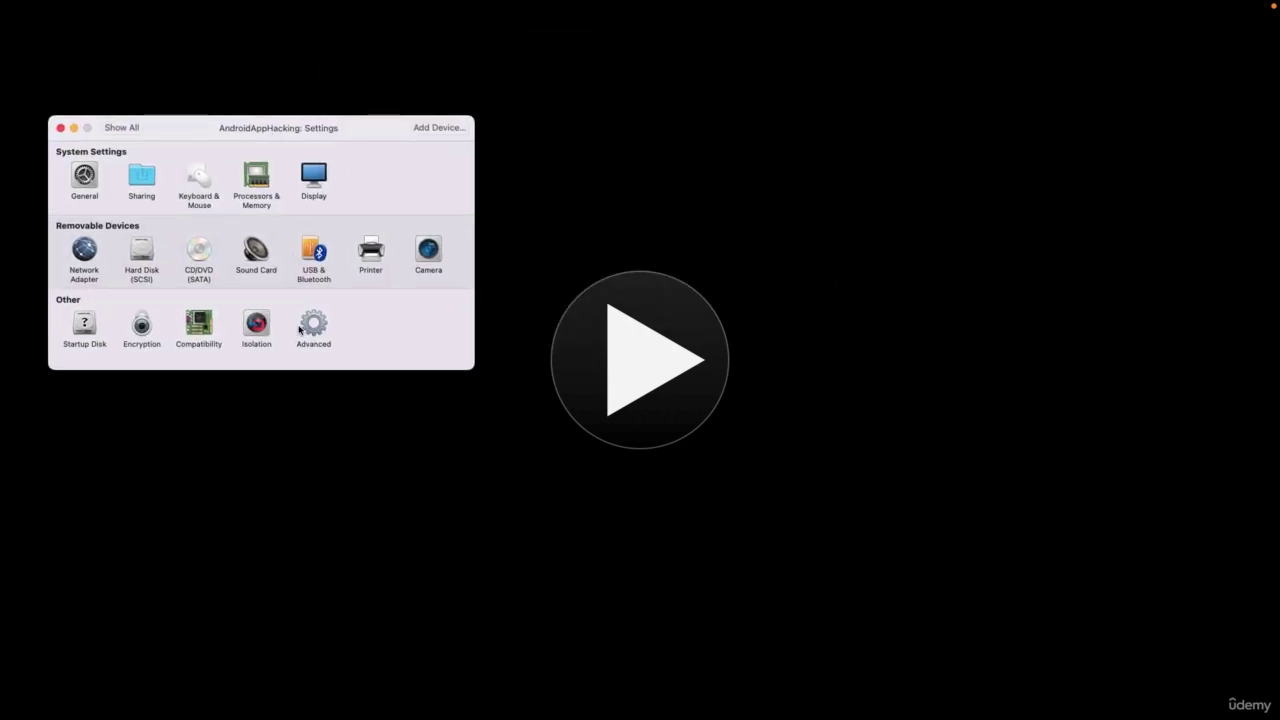
{"action": "left_click", "coordinate": [262, 189]}
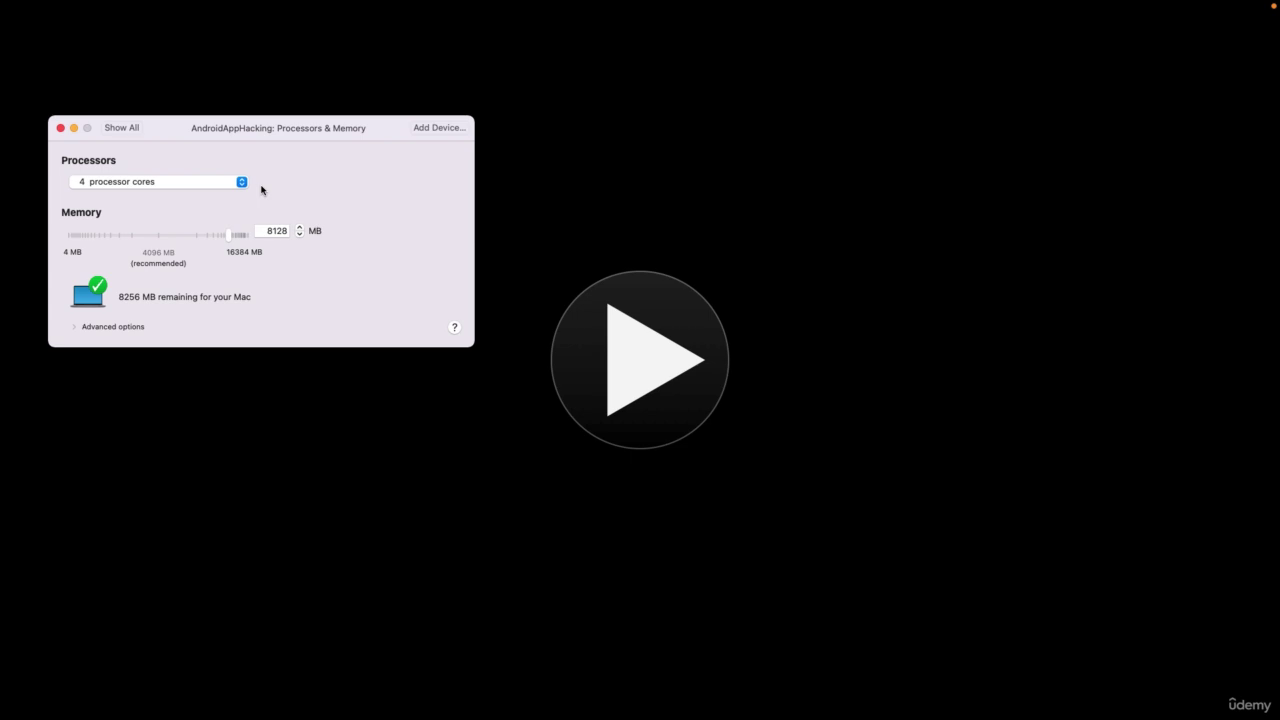
{"action": "left_click", "coordinate": [74, 328]}
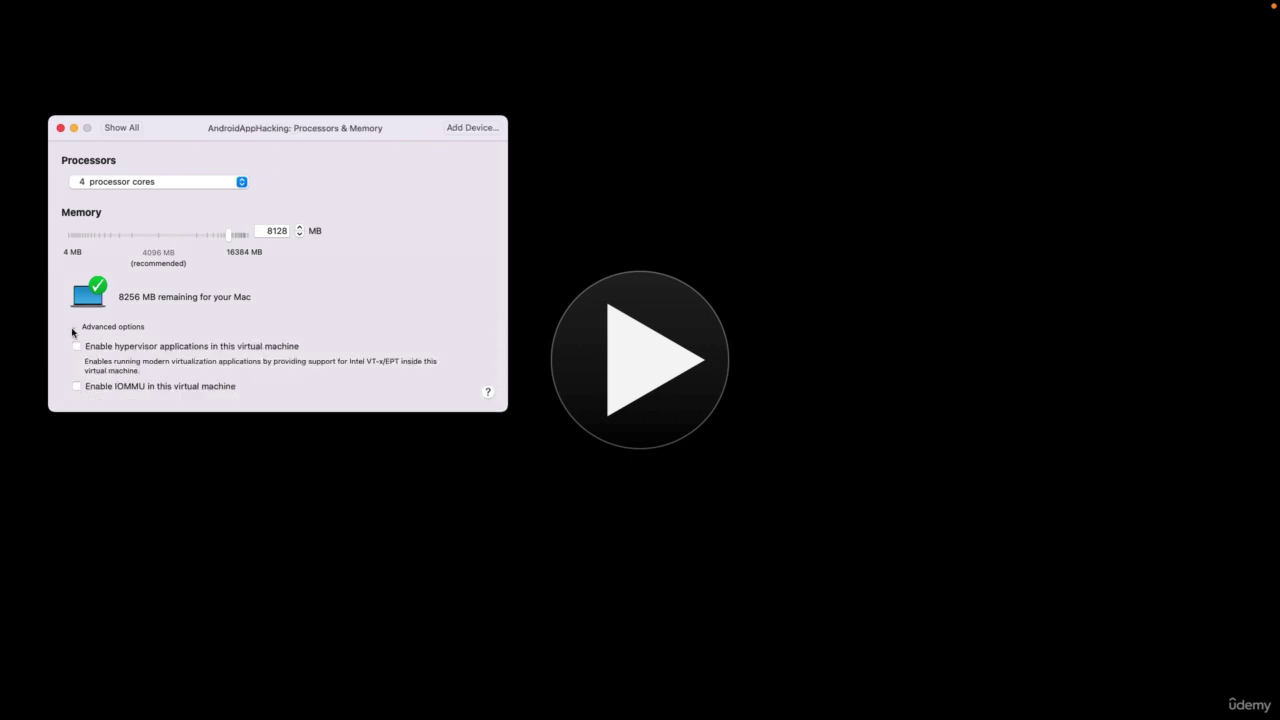
{"action": "left_click", "coordinate": [268, 350]}
Step: Log back into Ubuntu with the account password and start Android Studio via the studio alias
{"action": "left_click", "coordinate": [60, 128]}
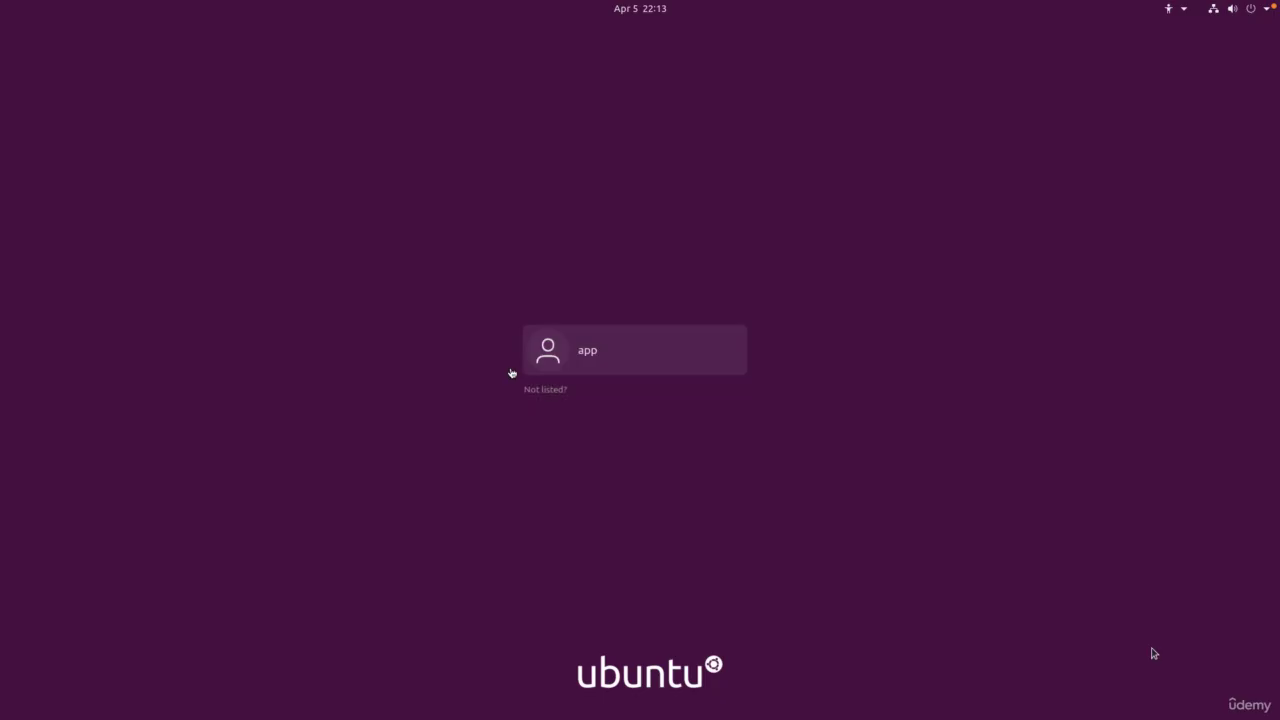
{"action": "left_click", "coordinate": [630, 365]}
{"action": "type", "text": "********"}
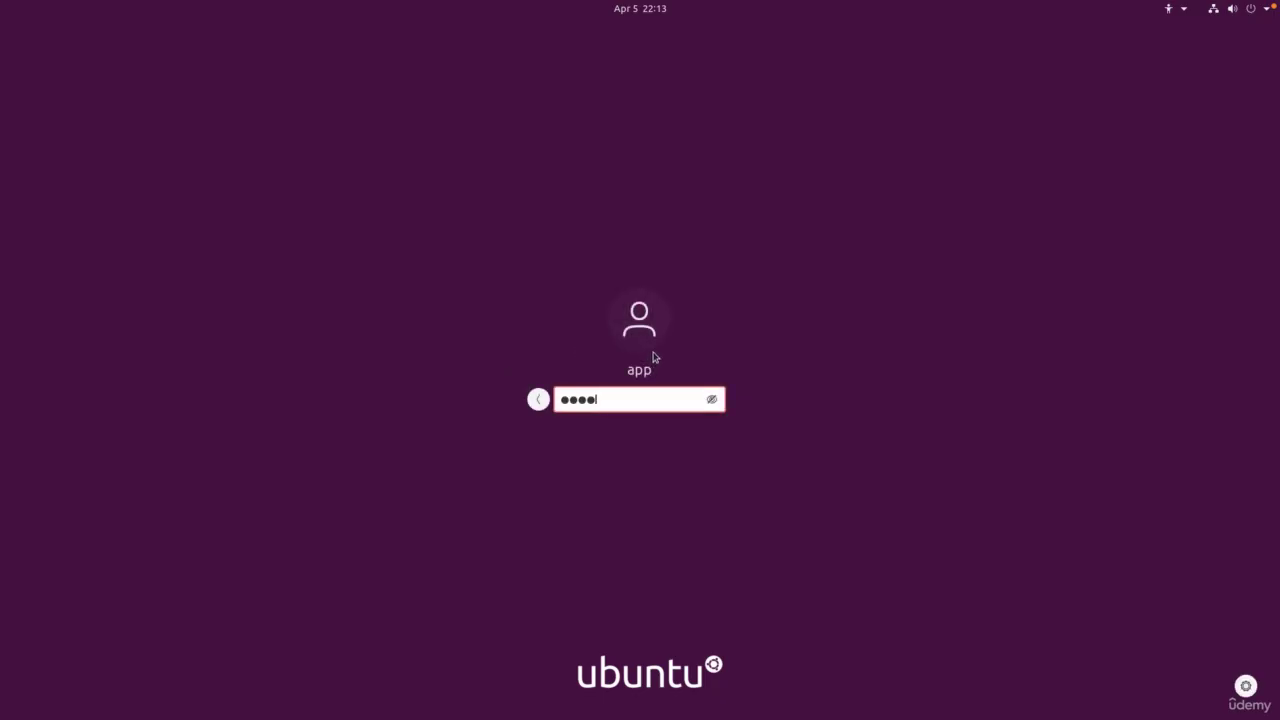
{"action": "key", "text": "Return"}
{"action": "key", "text": "ctrl+alt+t"}
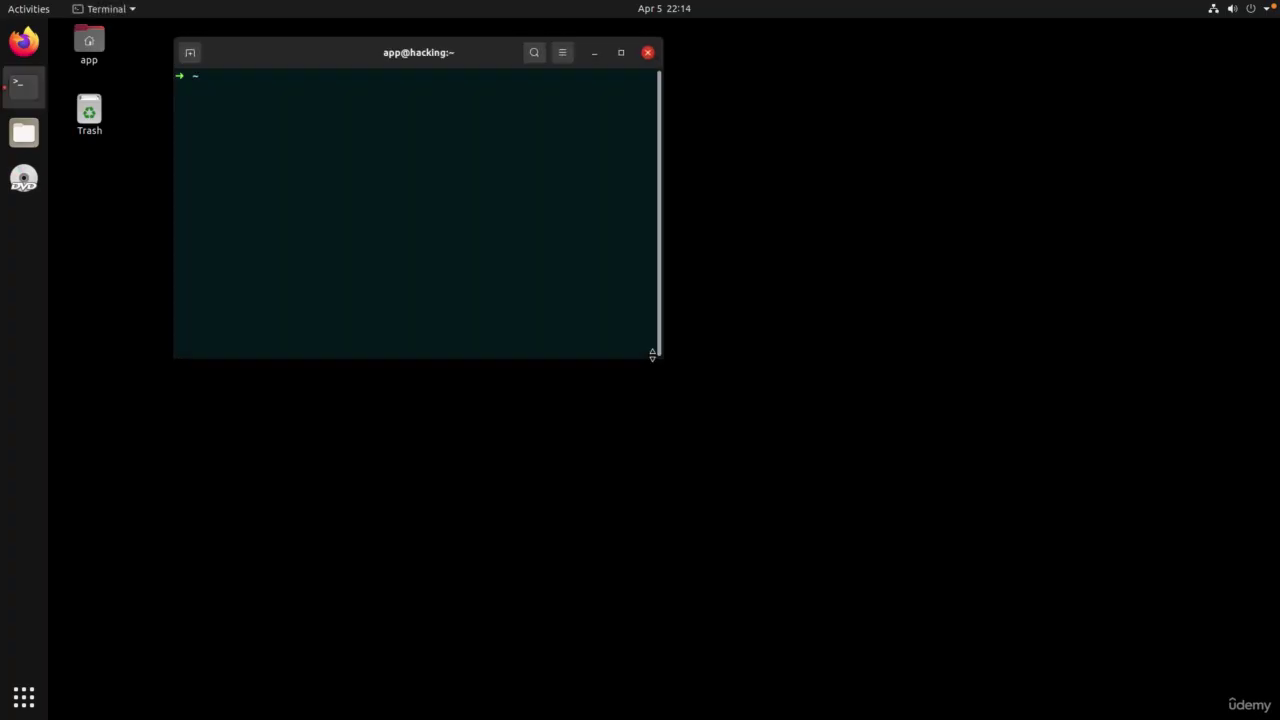
{"action": "type", "text": "studio"}
{"action": "key", "text": "Return"}
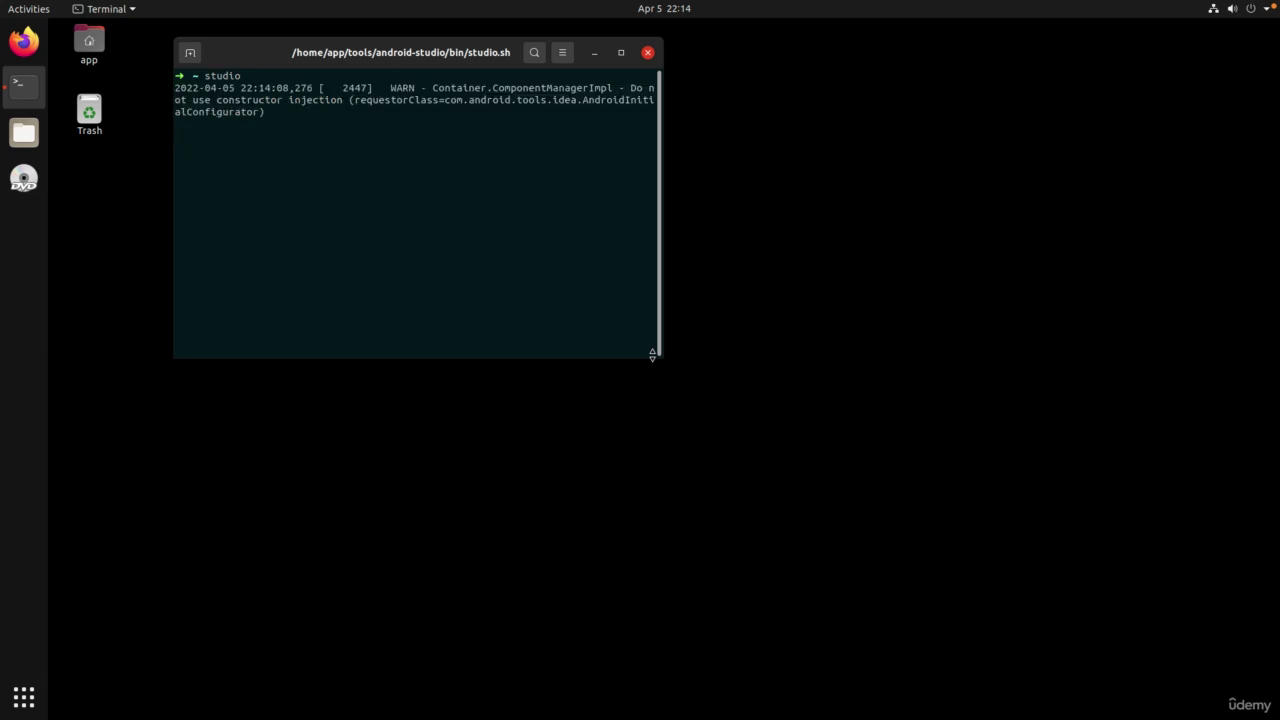
Step: Open the Virtual Device Manager from More Actions and begin creating a new virtual device
{"action": "left_click", "coordinate": [594, 53]}
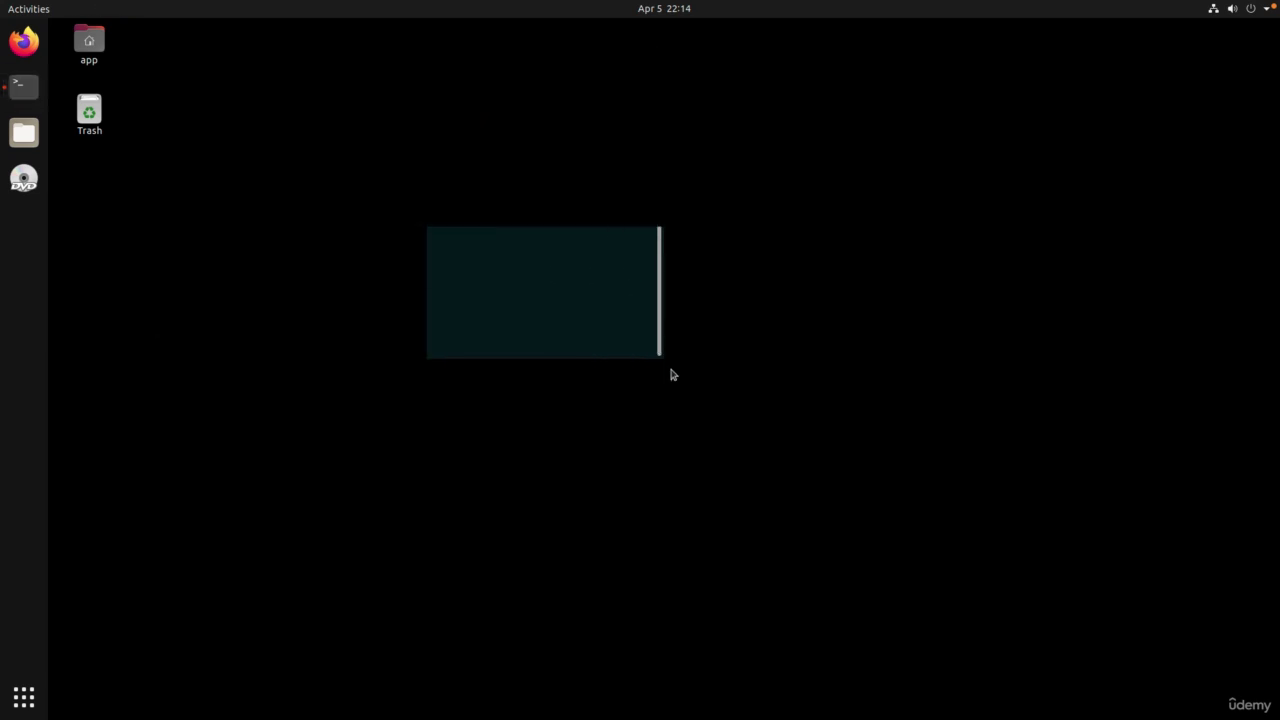
{"action": "left_click", "coordinate": [716, 400]}
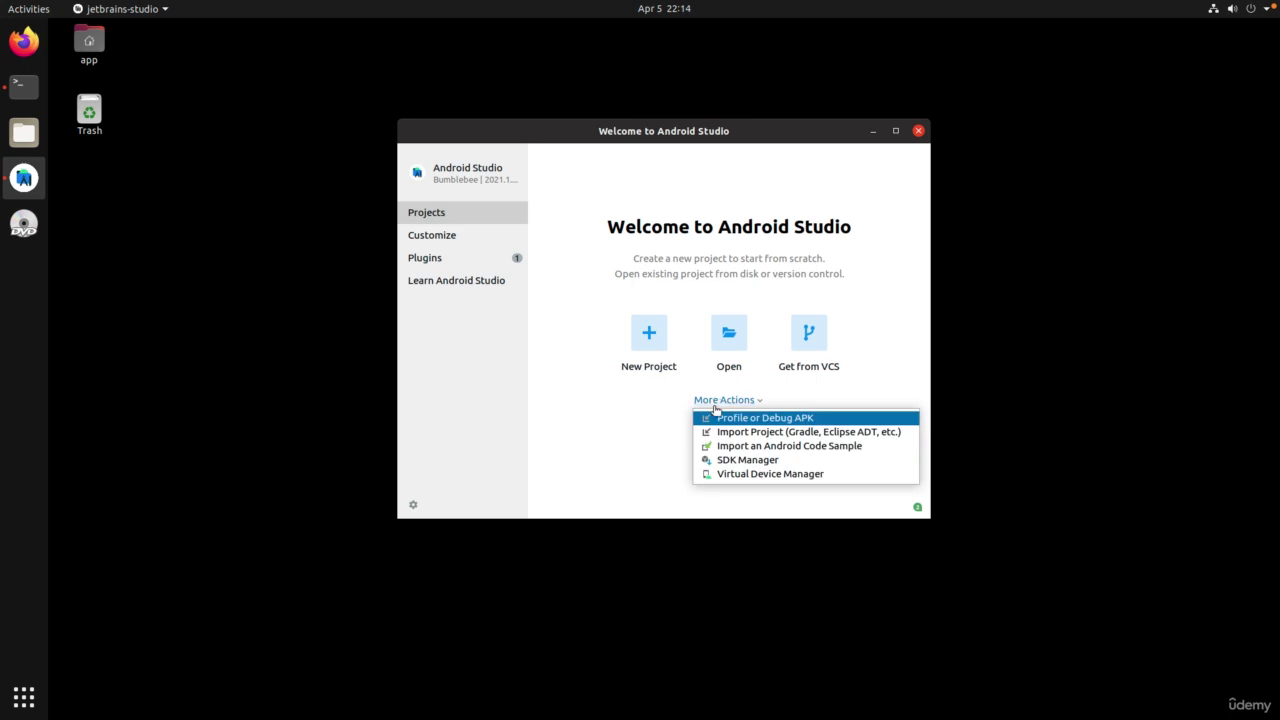
{"action": "left_click", "coordinate": [716, 474]}
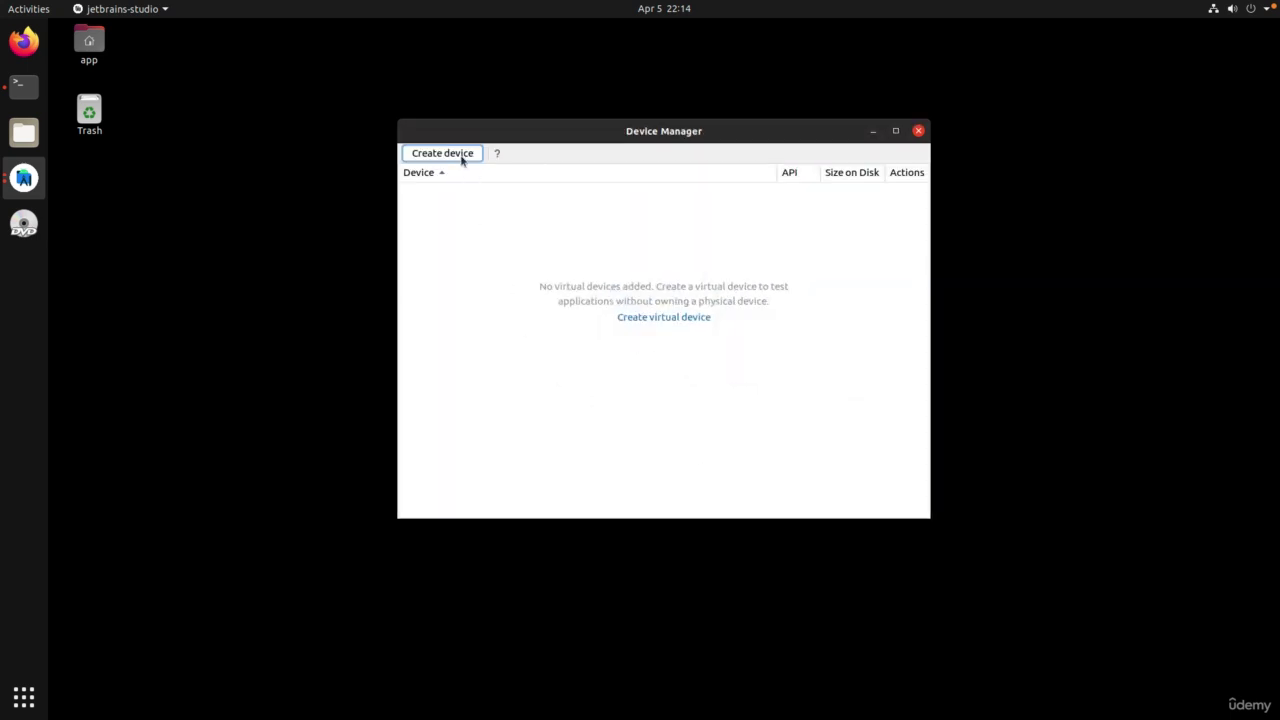
{"action": "left_click", "coordinate": [462, 158]}
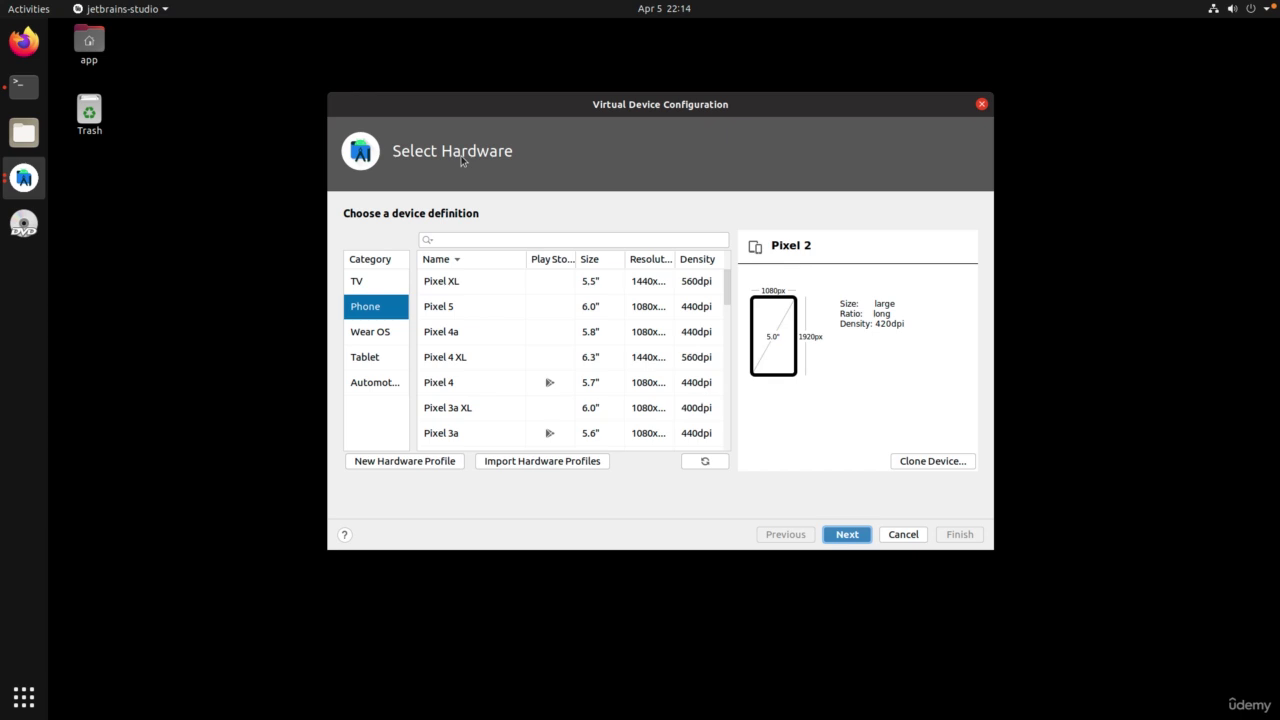
Step: Select the Pixel 4 definition and widen the Select Hardware dialog to show full resolution and density columns
{"action": "scroll", "coordinate": [726, 289], "scroll_direction": "down", "scroll_amount": 2}
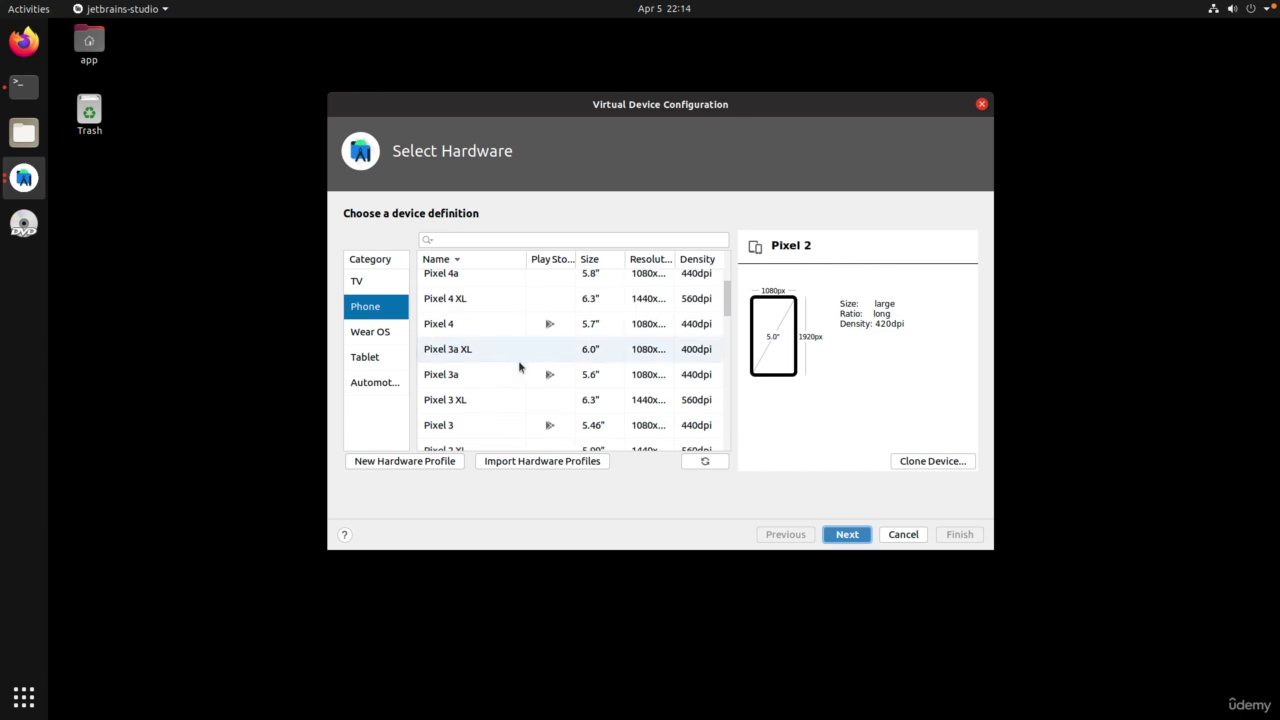
{"action": "left_click", "coordinate": [548, 330]}
{"action": "left_click_drag", "start_coordinate": [993, 329], "coordinate": [1161, 329]}
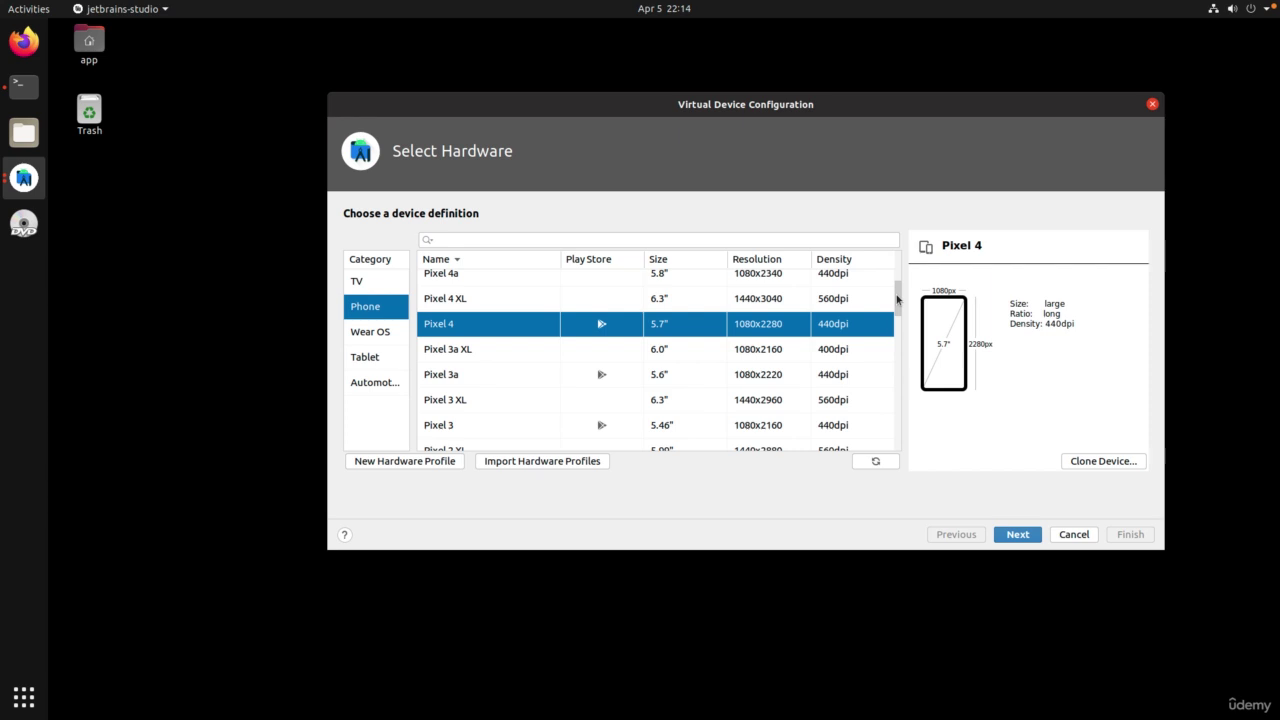
{"action": "left_click_drag", "start_coordinate": [897, 299], "coordinate": [889, 331]}
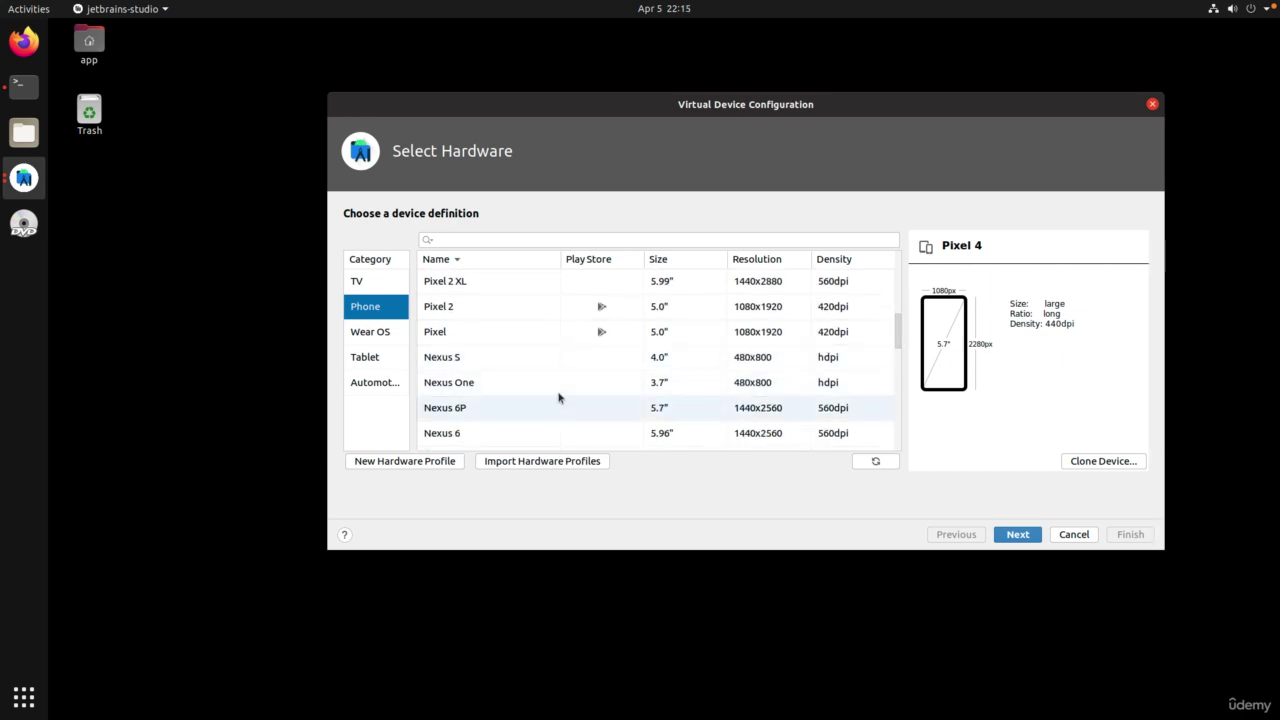
{"action": "left_click_drag", "start_coordinate": [894, 337], "coordinate": [895, 357]}
Step: Choose the Nexus 5 (4.95", 1080×1920, xxhdpi) hardware profile for the new device
{"action": "left_click", "coordinate": [829, 395]}
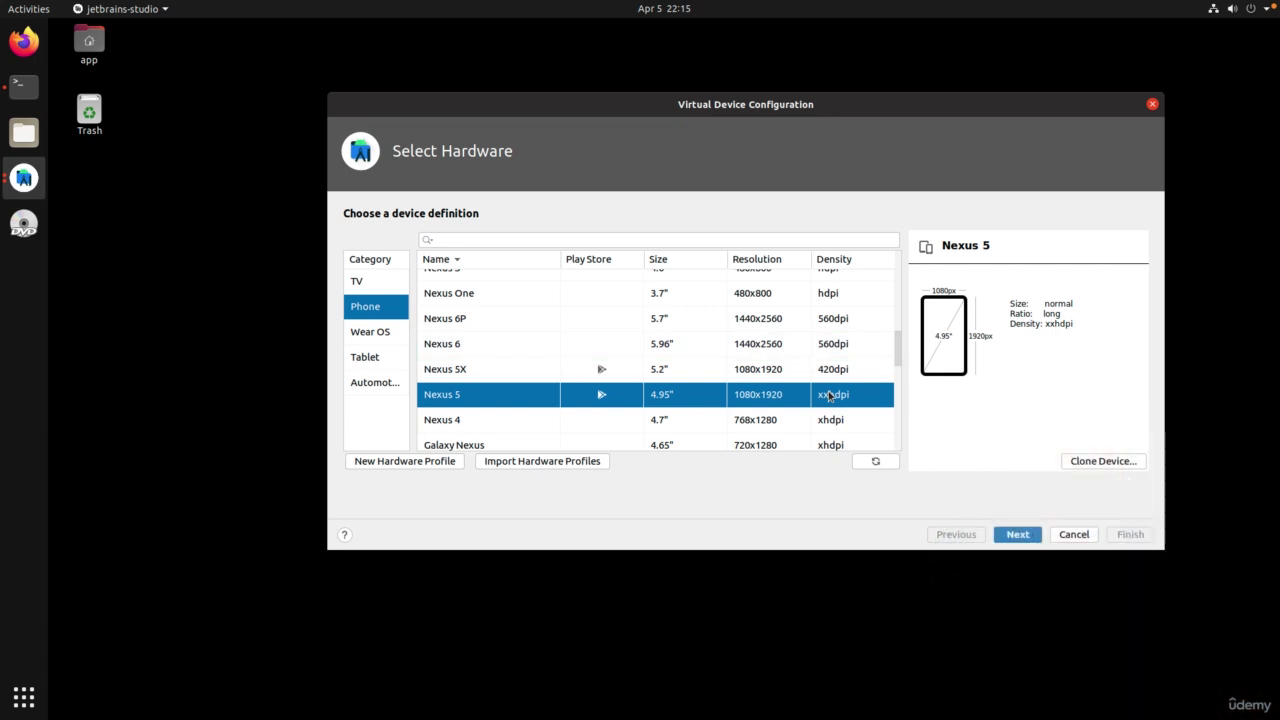
{"action": "scroll", "coordinate": [849, 450], "scroll_direction": "down", "scroll_amount": 1}
Step: Try downloading the R (API 30) system image, then cancel it after the low disk space warning
{"action": "left_click", "coordinate": [1030, 537]}
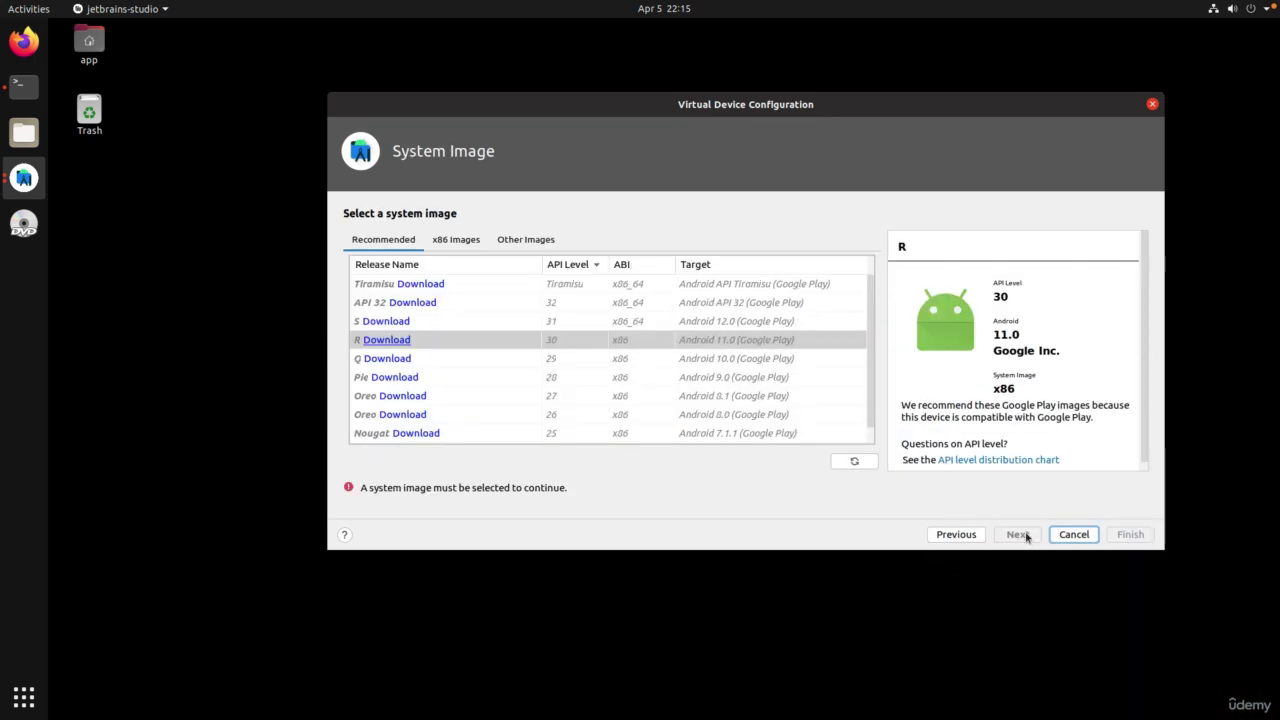
{"action": "left_click", "coordinate": [380, 342]}
{"action": "left_click", "coordinate": [385, 340]}
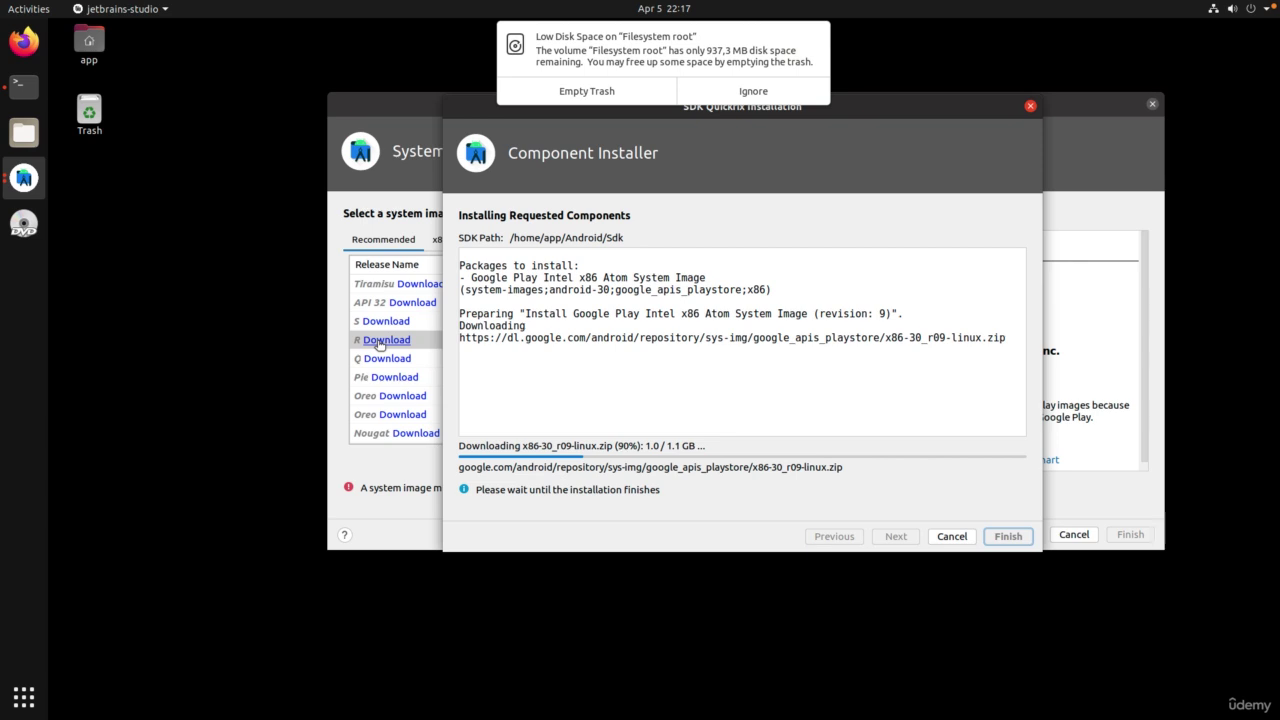
{"action": "left_click", "coordinate": [802, 53]}
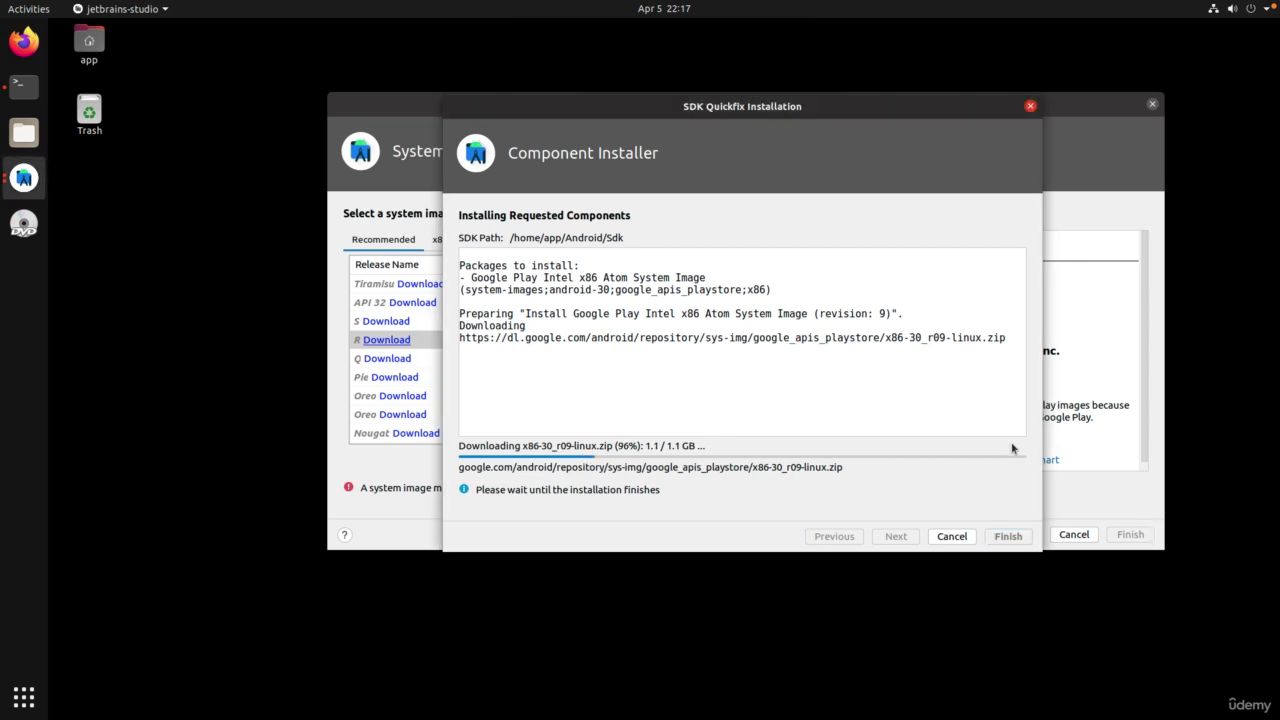
{"action": "left_click", "coordinate": [951, 536]}
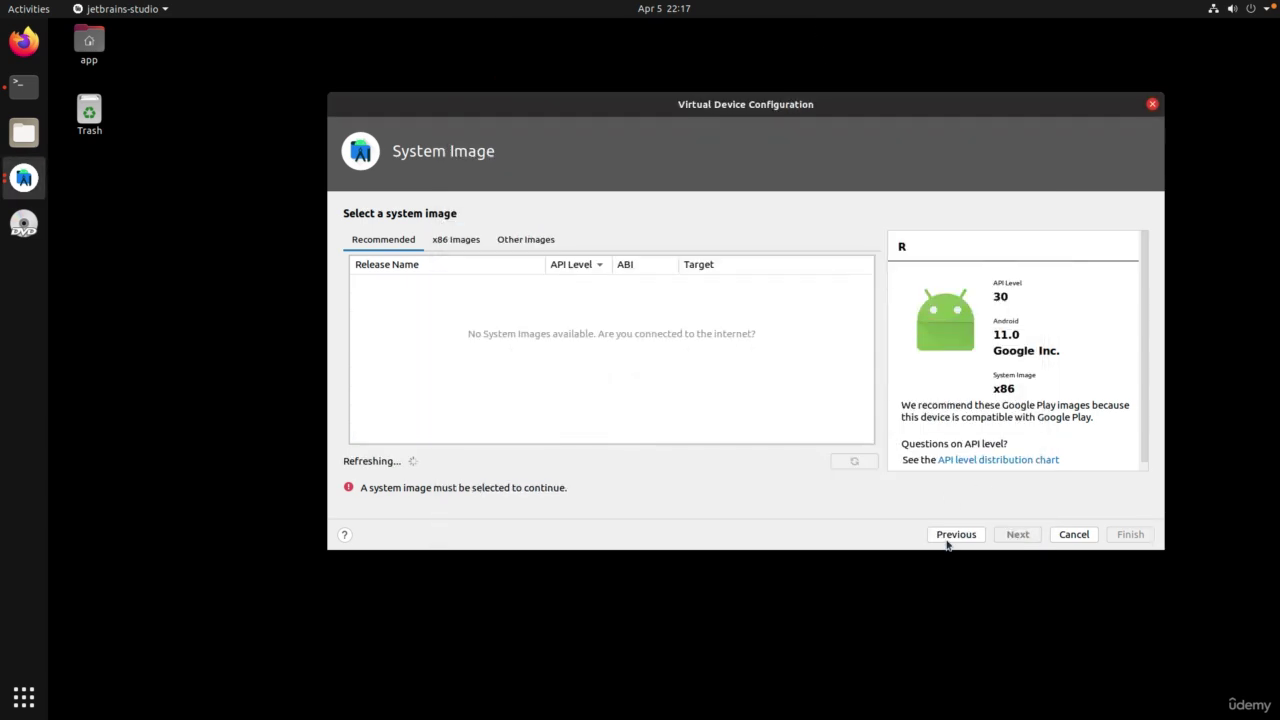
Step: Abandon the device wizard, close Device Manager and Android Studio, and power off Ubuntu
{"action": "left_click", "coordinate": [1076, 535]}
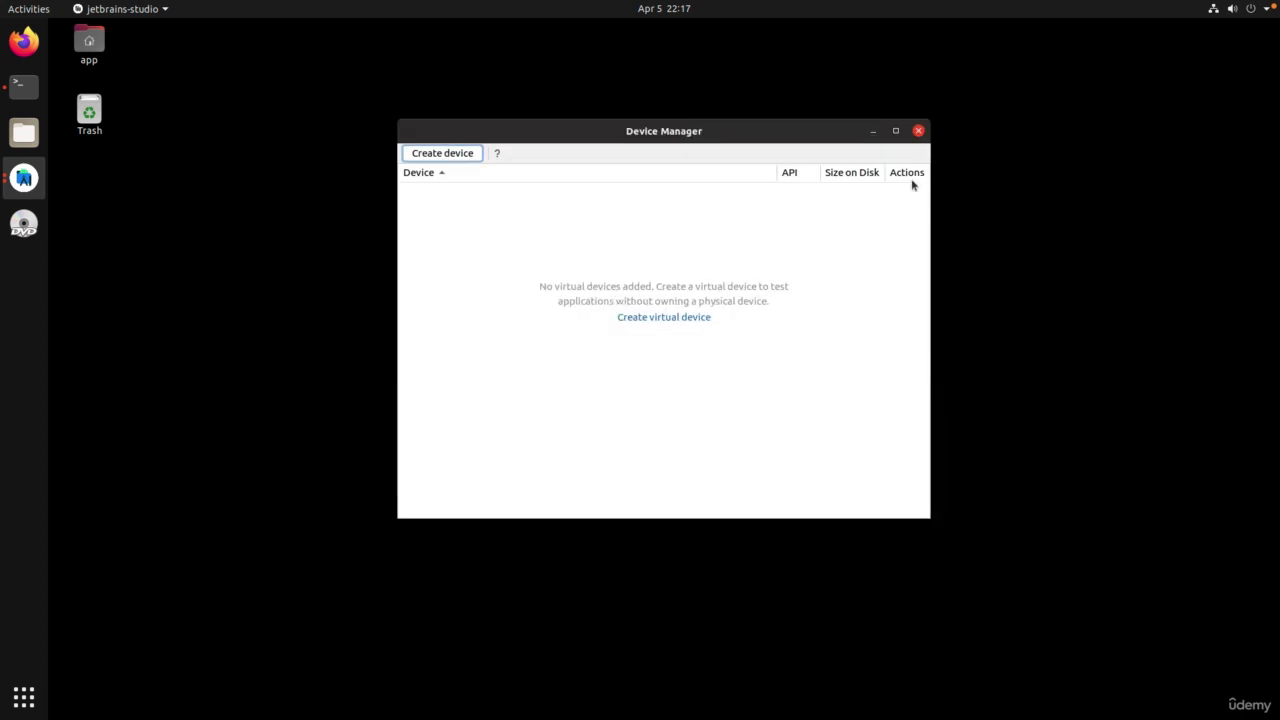
{"action": "left_click", "coordinate": [917, 131]}
{"action": "left_click", "coordinate": [917, 131]}
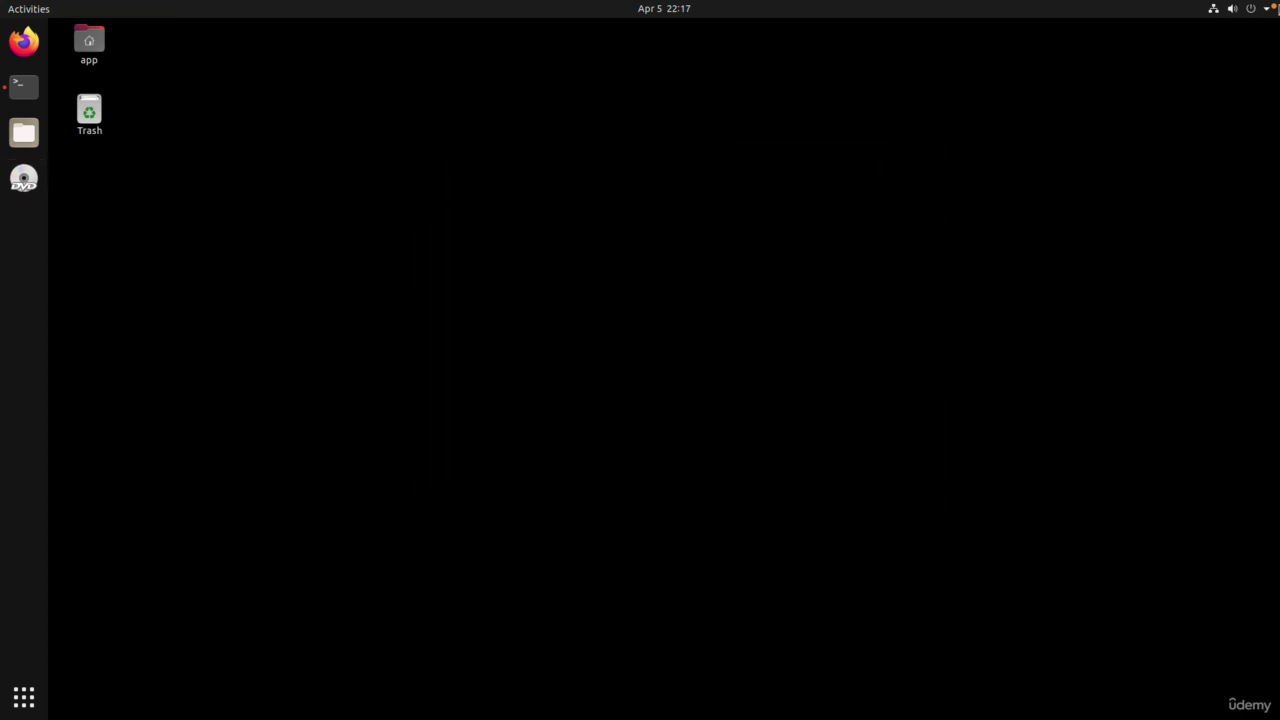
{"action": "left_click", "coordinate": [1258, 10]}
{"action": "left_click", "coordinate": [1206, 170]}
{"action": "left_click", "coordinate": [1132, 240]}
Step: Shut down Ubuntu, resize the AndroidAppHacking hard disk to 60 GB in VM settings, and restart the VM
{"action": "left_click", "coordinate": [763, 412]}
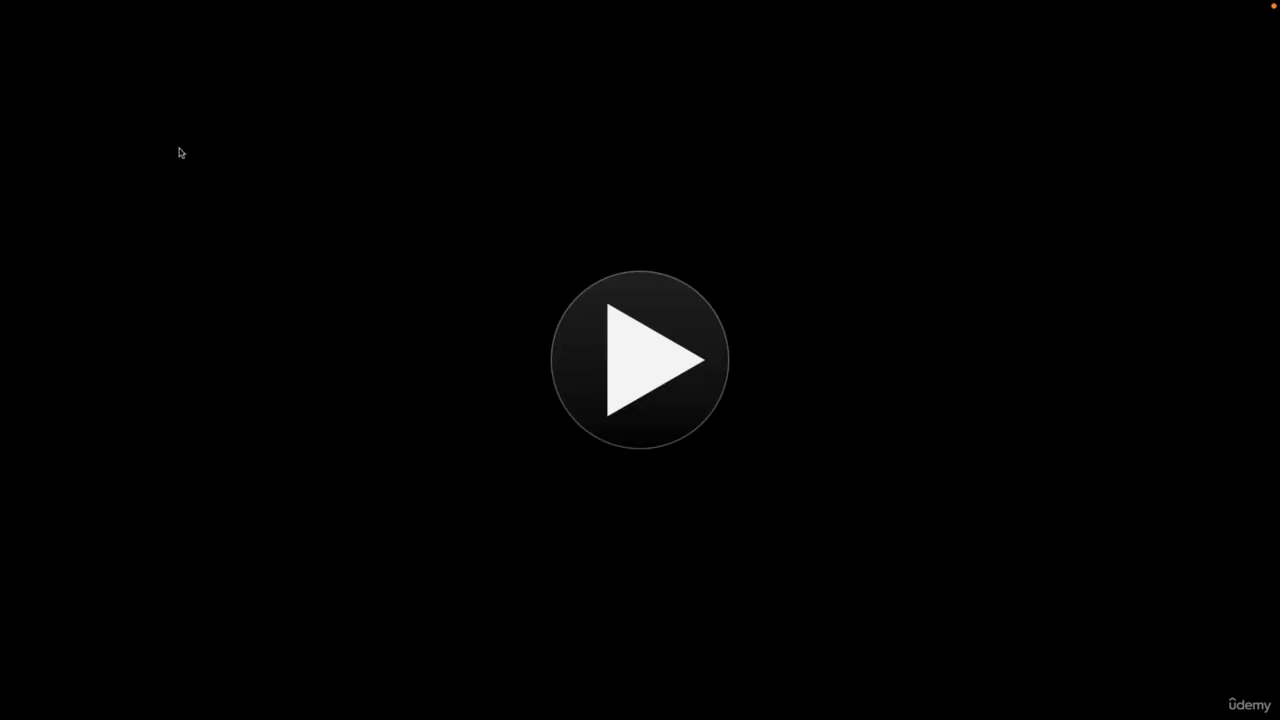
{"action": "left_click", "coordinate": [252, 12]}
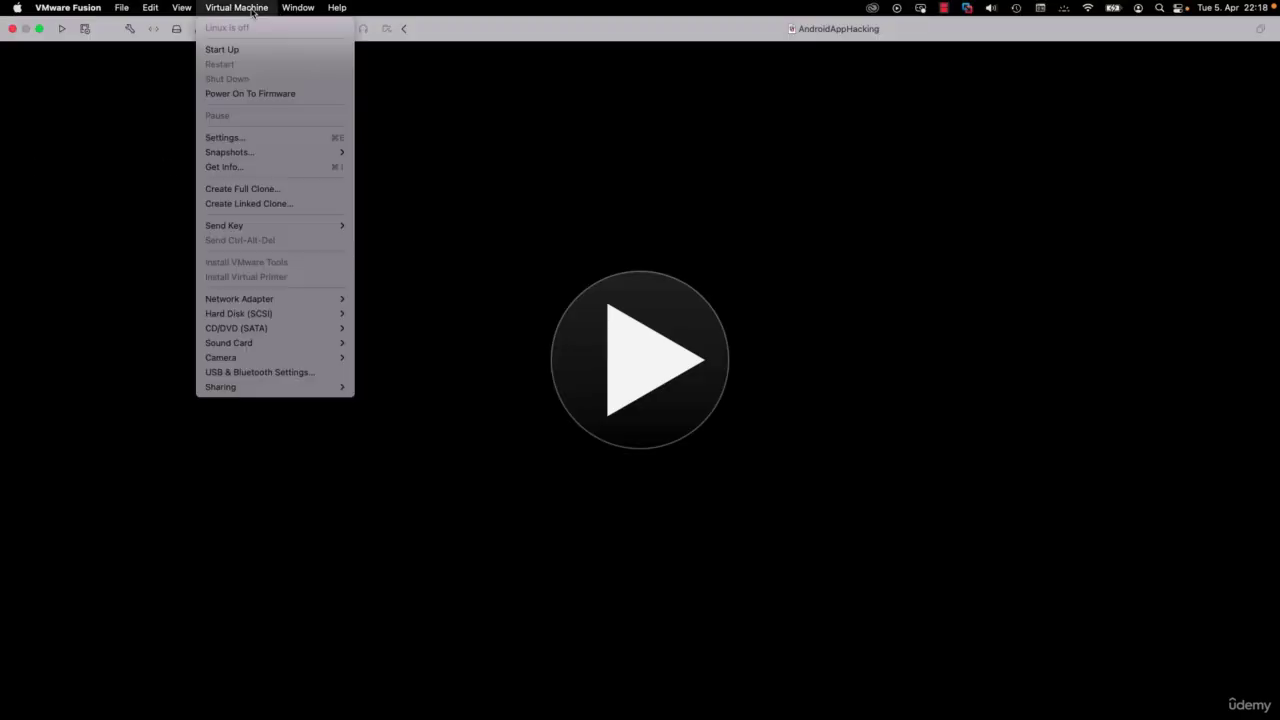
{"action": "left_click", "coordinate": [278, 139]}
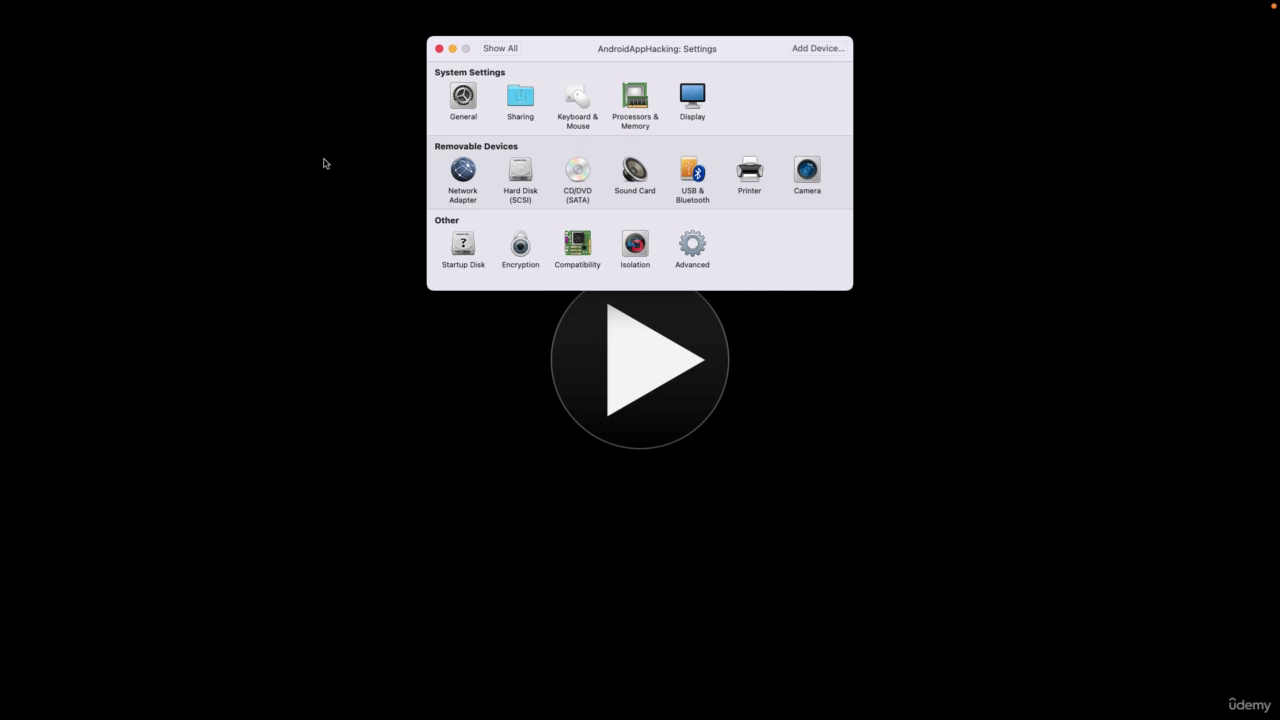
{"action": "left_click", "coordinate": [521, 173]}
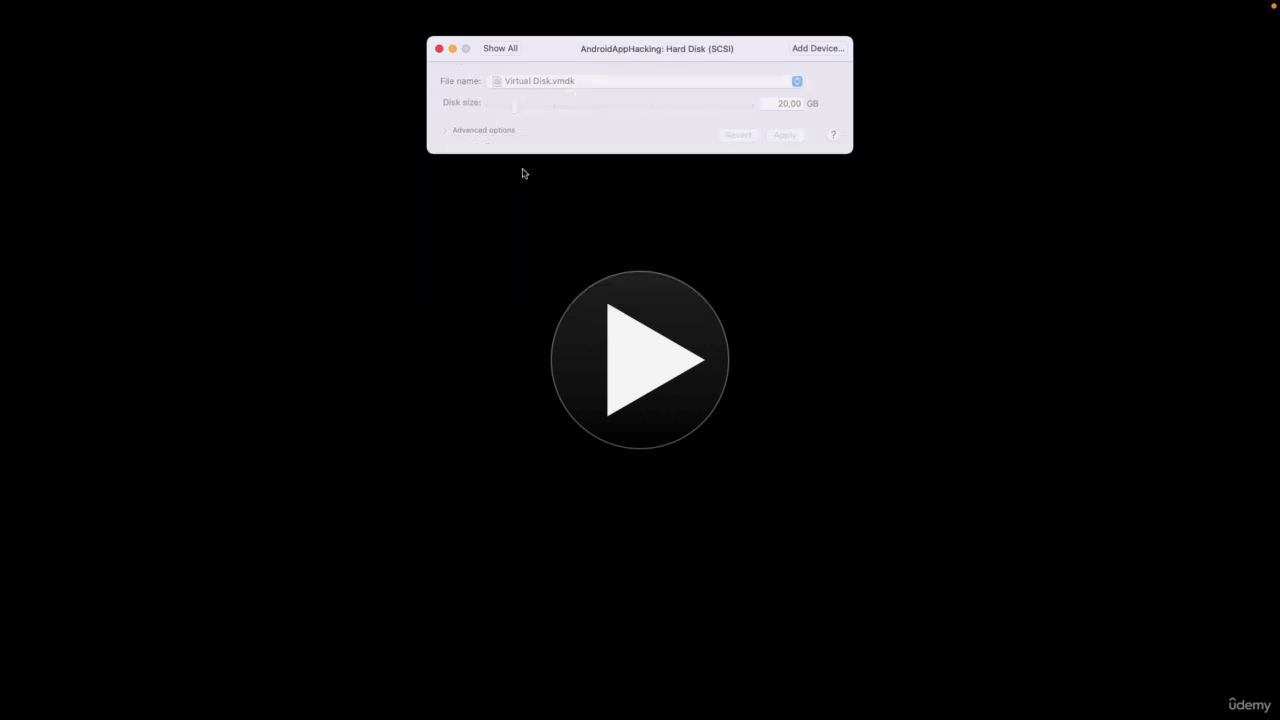
{"action": "type", "text": "80"}
{"action": "left_click", "coordinate": [789, 137]}
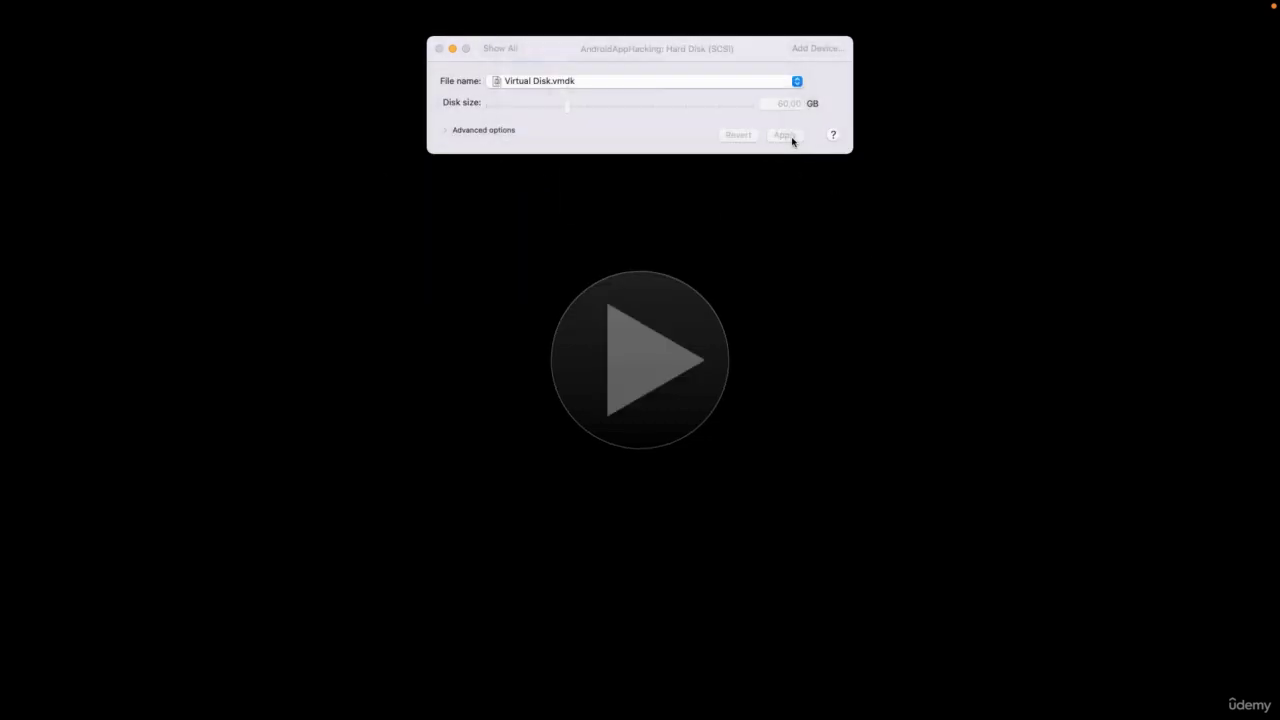
{"action": "left_click", "coordinate": [668, 208]}
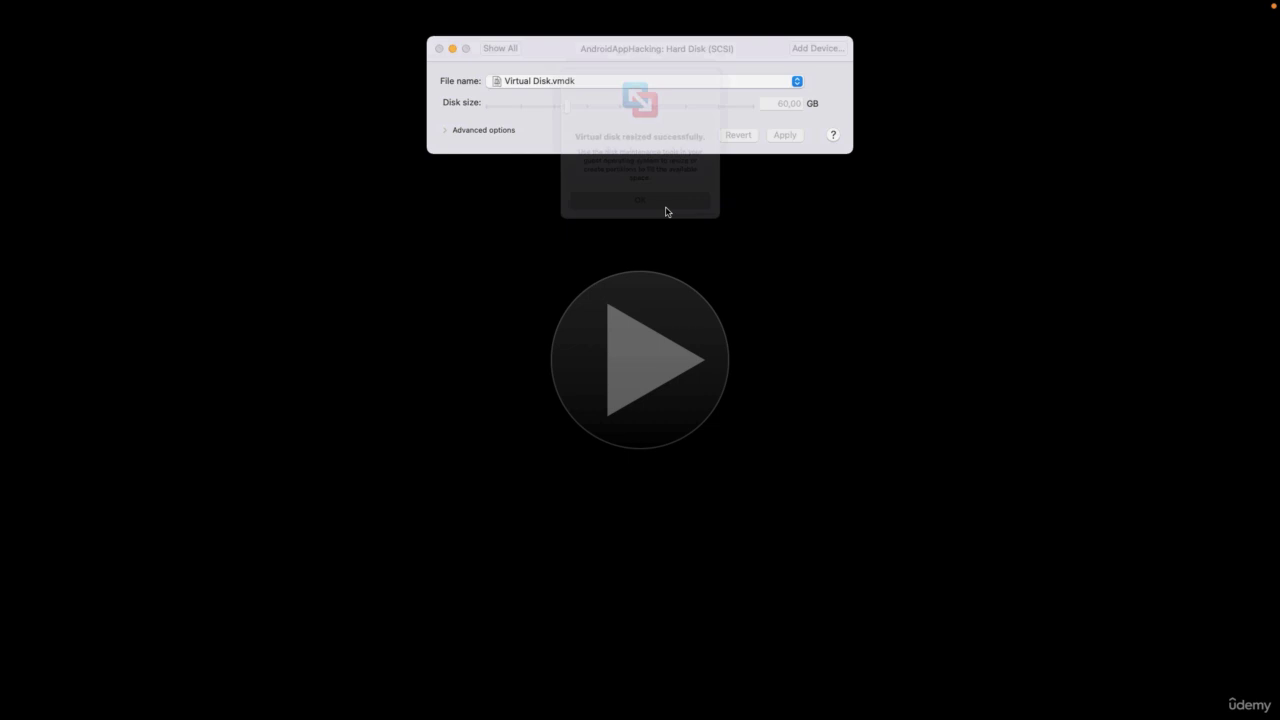
{"action": "left_click", "coordinate": [438, 49]}
{"action": "left_click", "coordinate": [634, 360]}
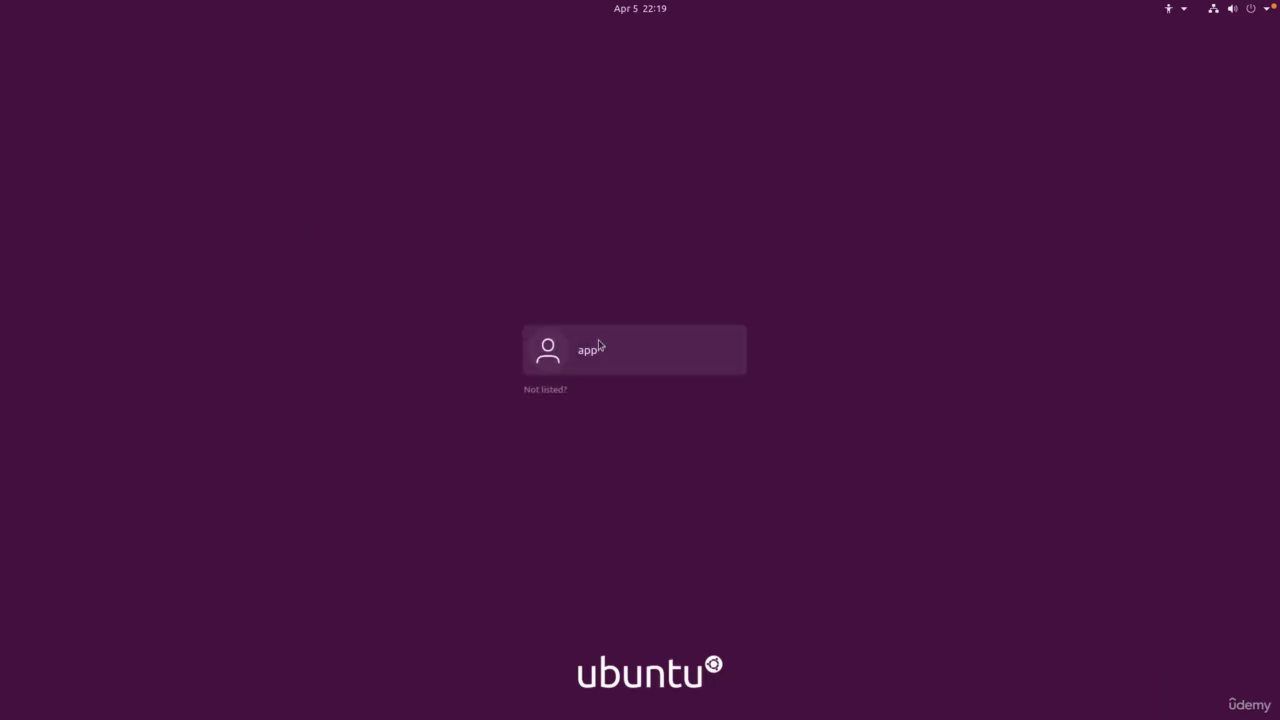
Step: Log in to Ubuntu as the app user with the account password
{"action": "left_click", "coordinate": [600, 346]}
{"action": "type", "text": "password"}
{"action": "key", "text": "Return"}
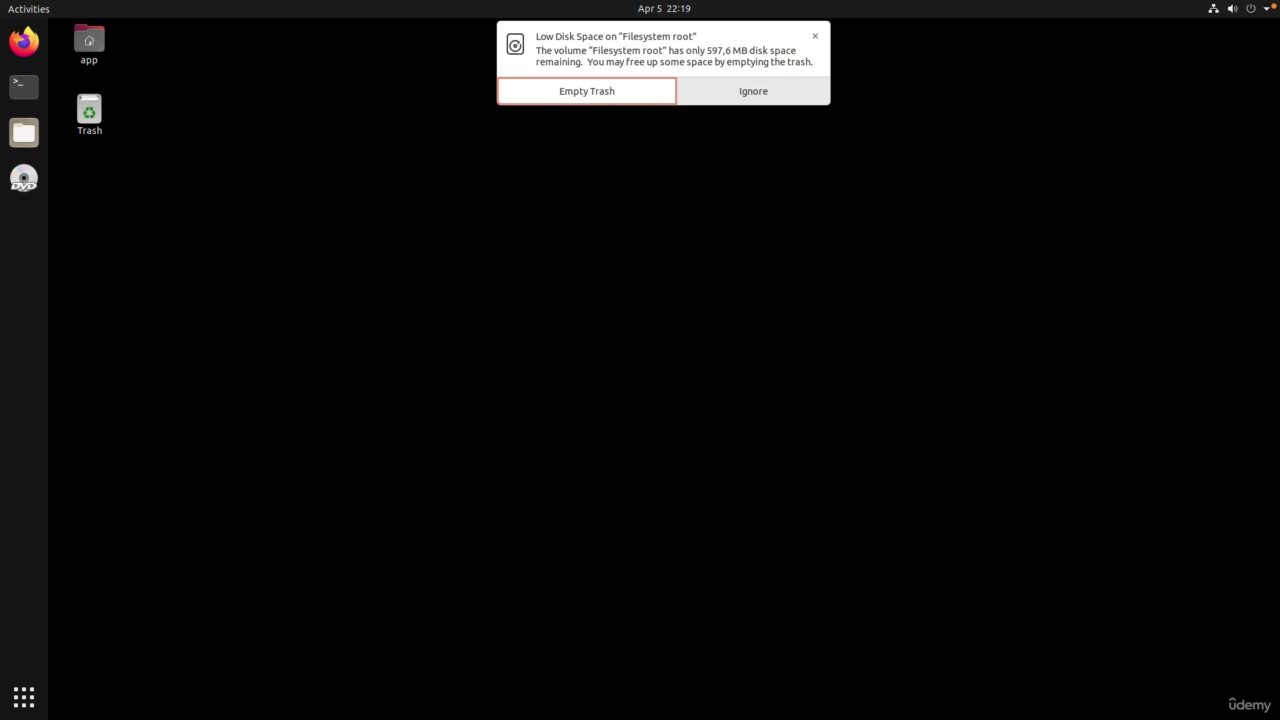
Step: Ignore the low disk space warning and search Activities for 'disk'
{"action": "left_click", "coordinate": [711, 90]}
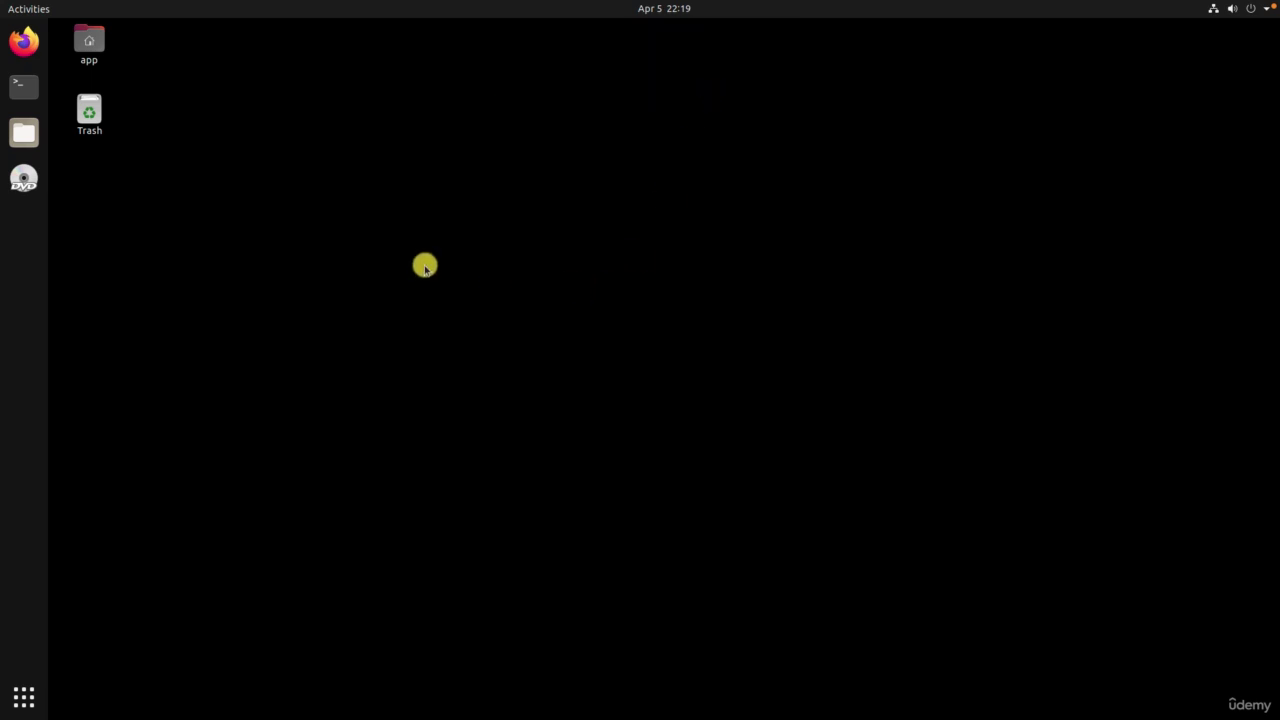
{"action": "left_click", "coordinate": [17, 9]}
{"action": "type", "text": "d"}
{"action": "type", "text": "isk"}
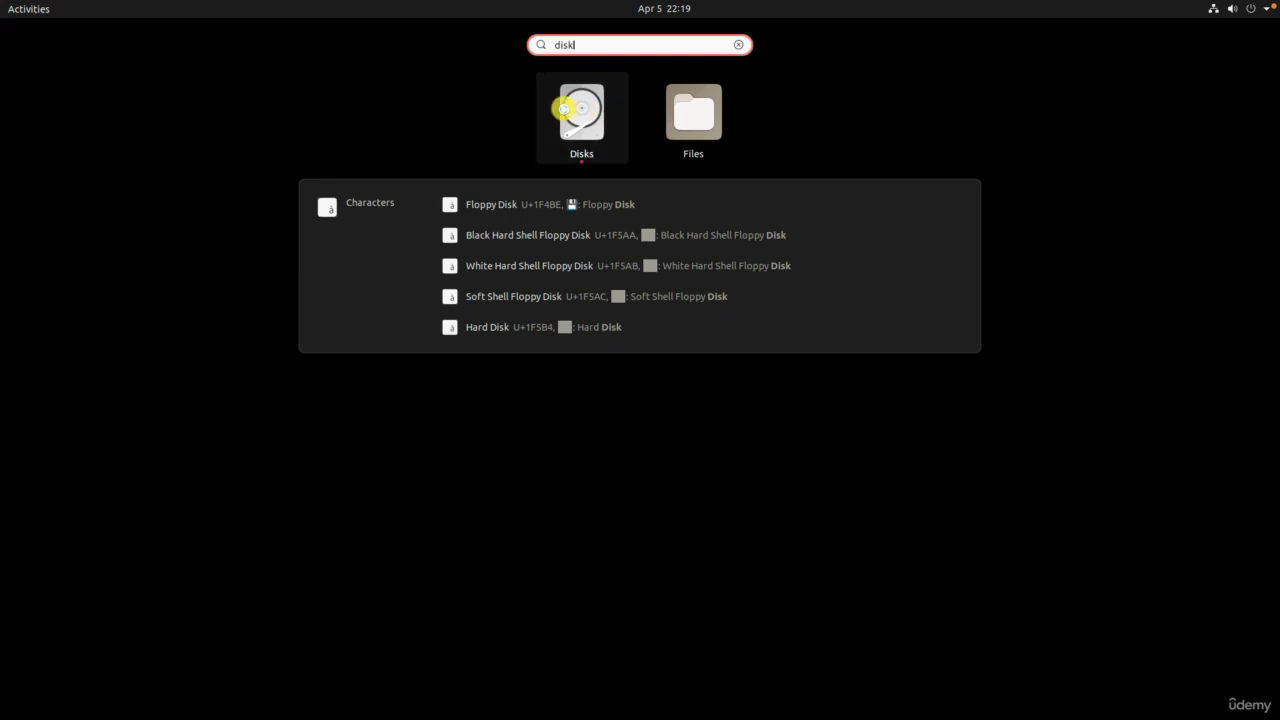
Step: In Disks, grow Extended Partition 2 to fill all free space, authenticating with the password
{"action": "left_click", "coordinate": [575, 110]}
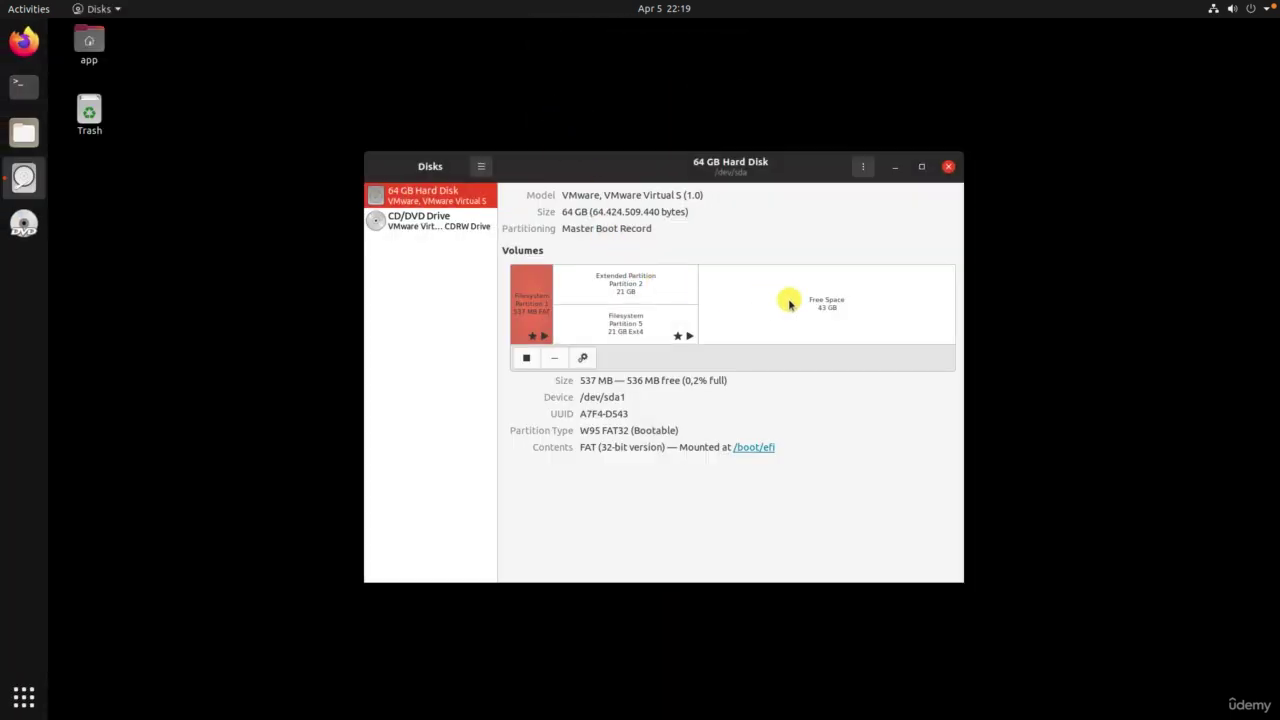
{"action": "left_click", "coordinate": [757, 297]}
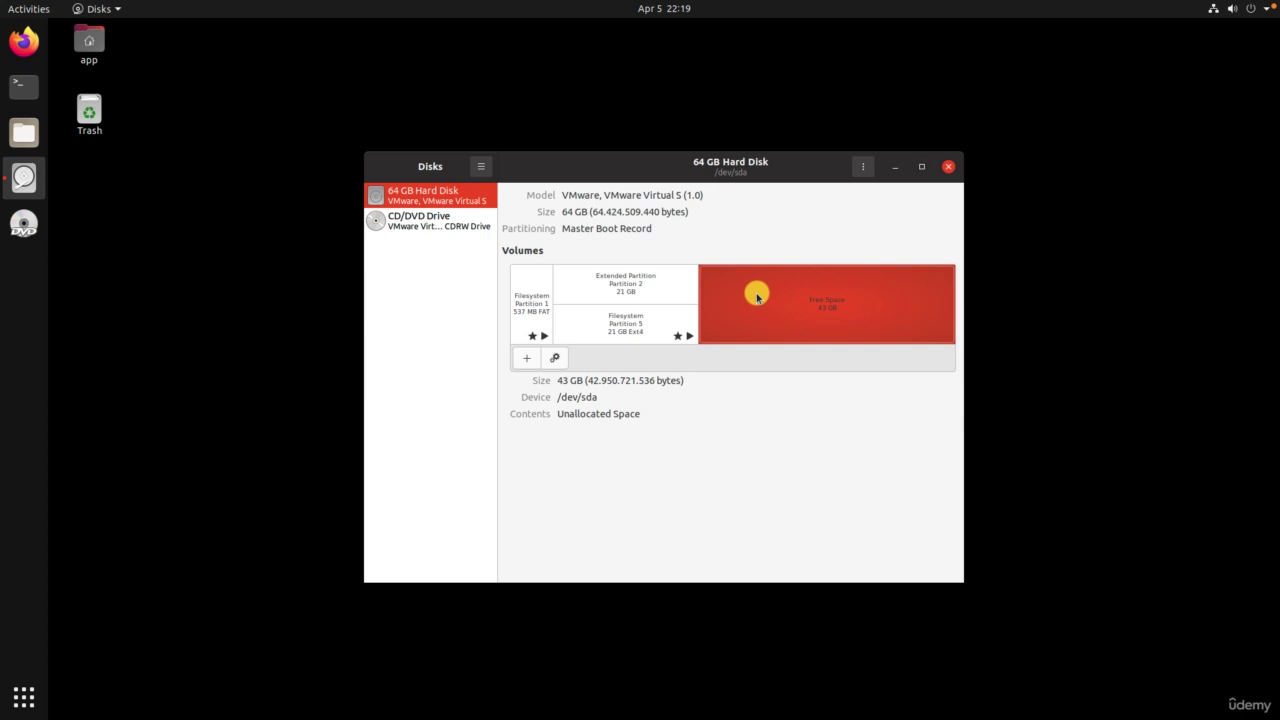
{"action": "left_click", "coordinate": [638, 285]}
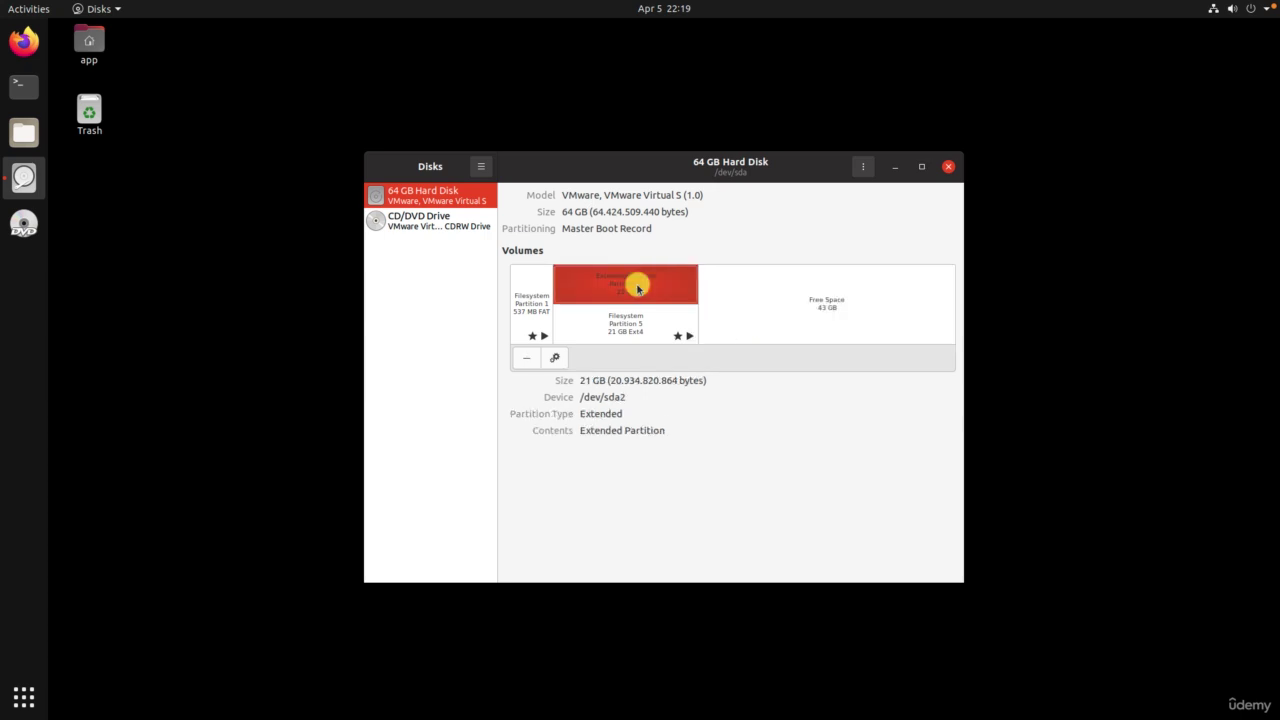
{"action": "left_click", "coordinate": [556, 359]}
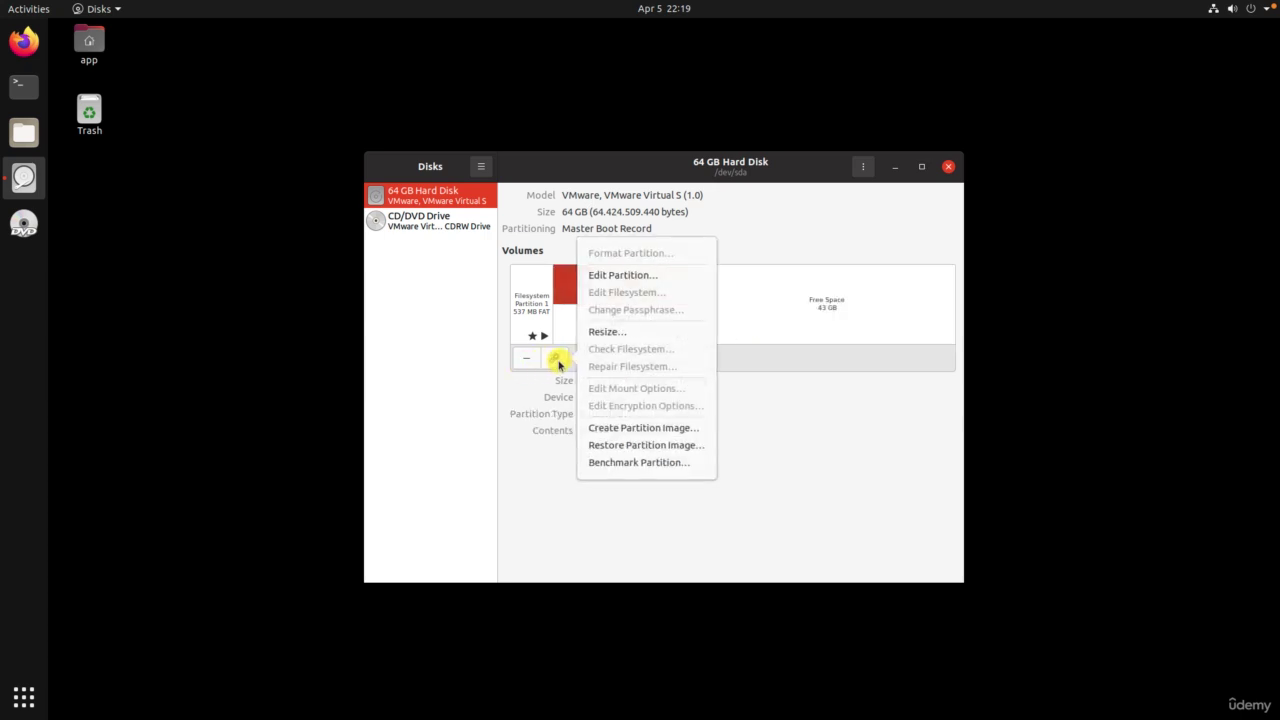
{"action": "left_click", "coordinate": [670, 332]}
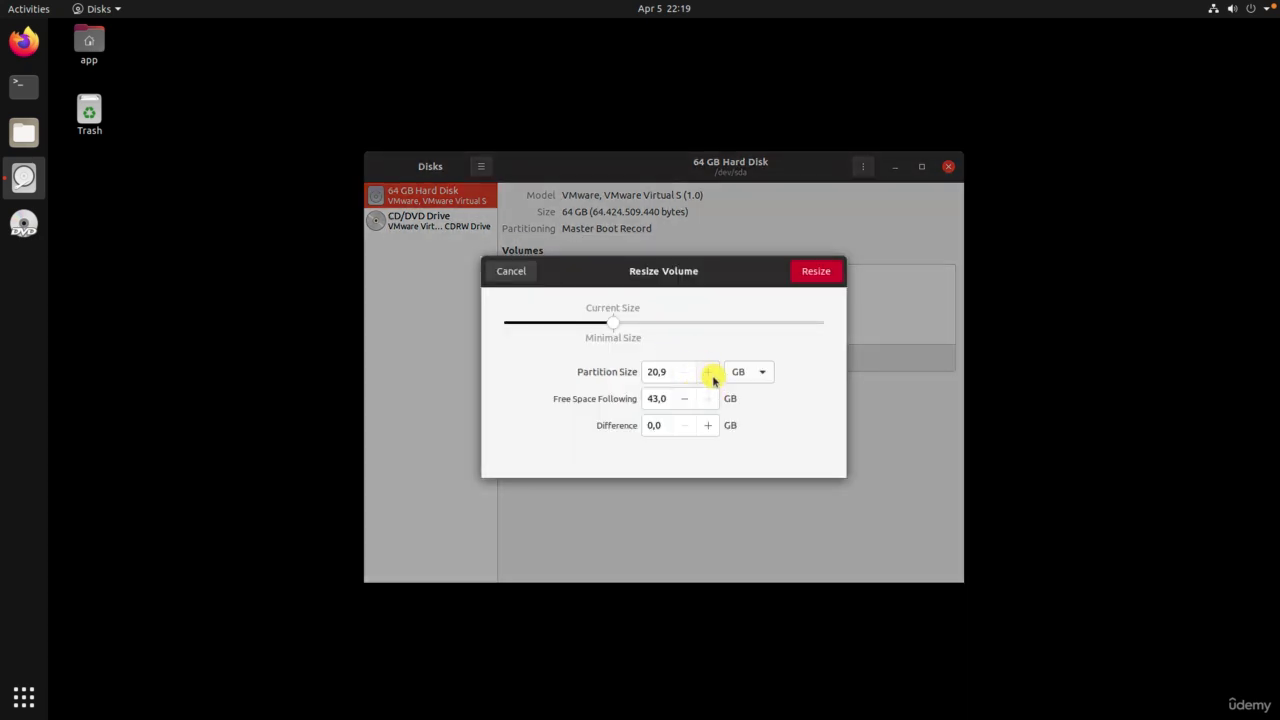
{"action": "left_click", "coordinate": [708, 372]}
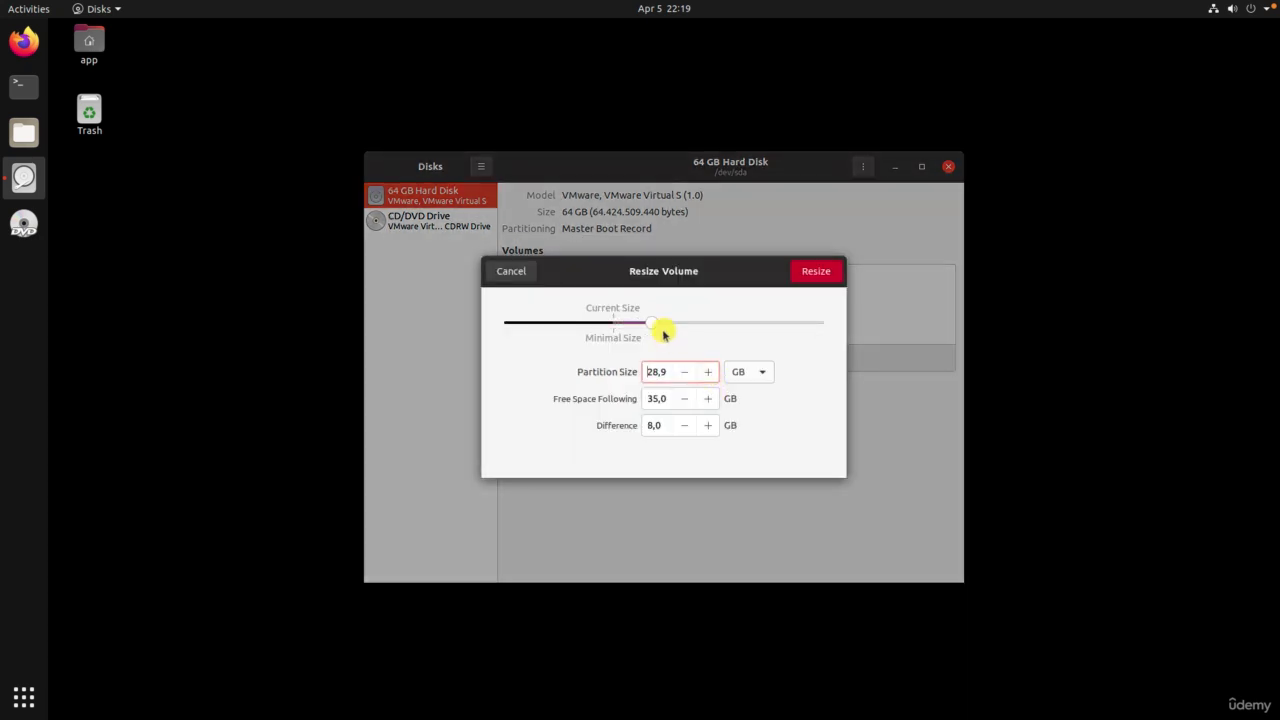
{"action": "left_click_drag", "start_coordinate": [662, 325], "coordinate": [843, 320]}
{"action": "left_click", "coordinate": [818, 274]}
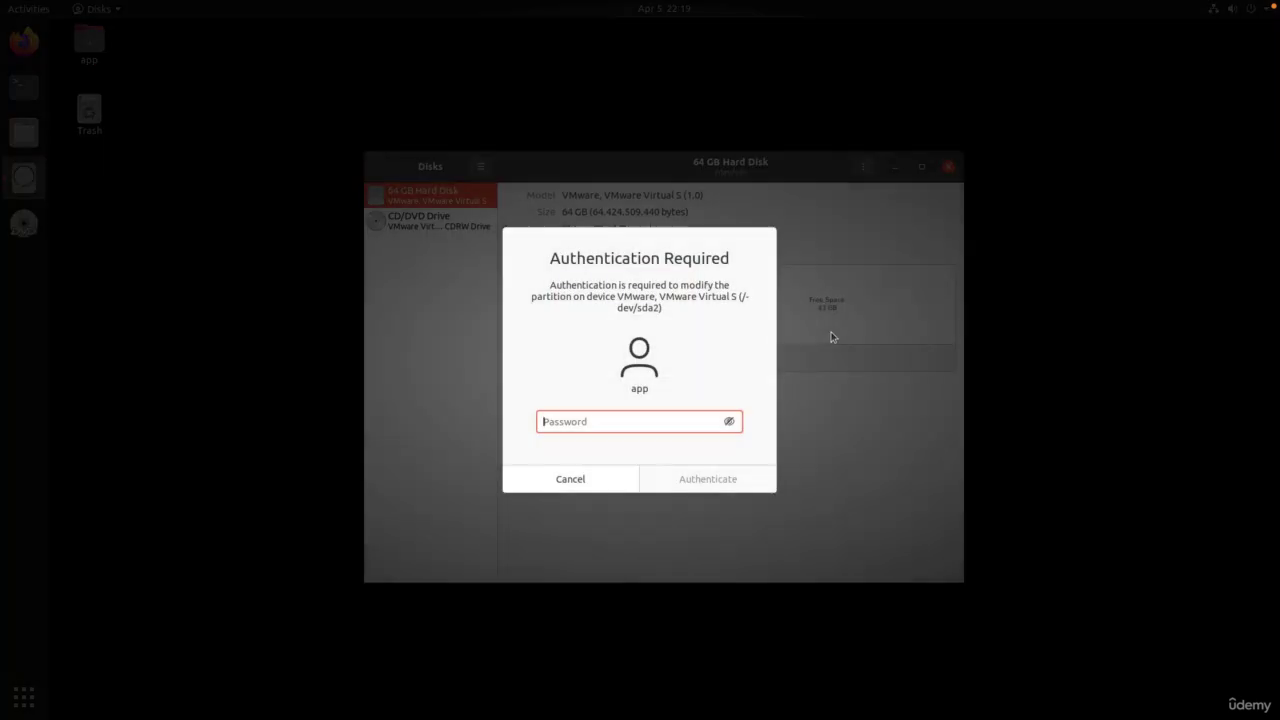
{"action": "type", "text": "*********"}
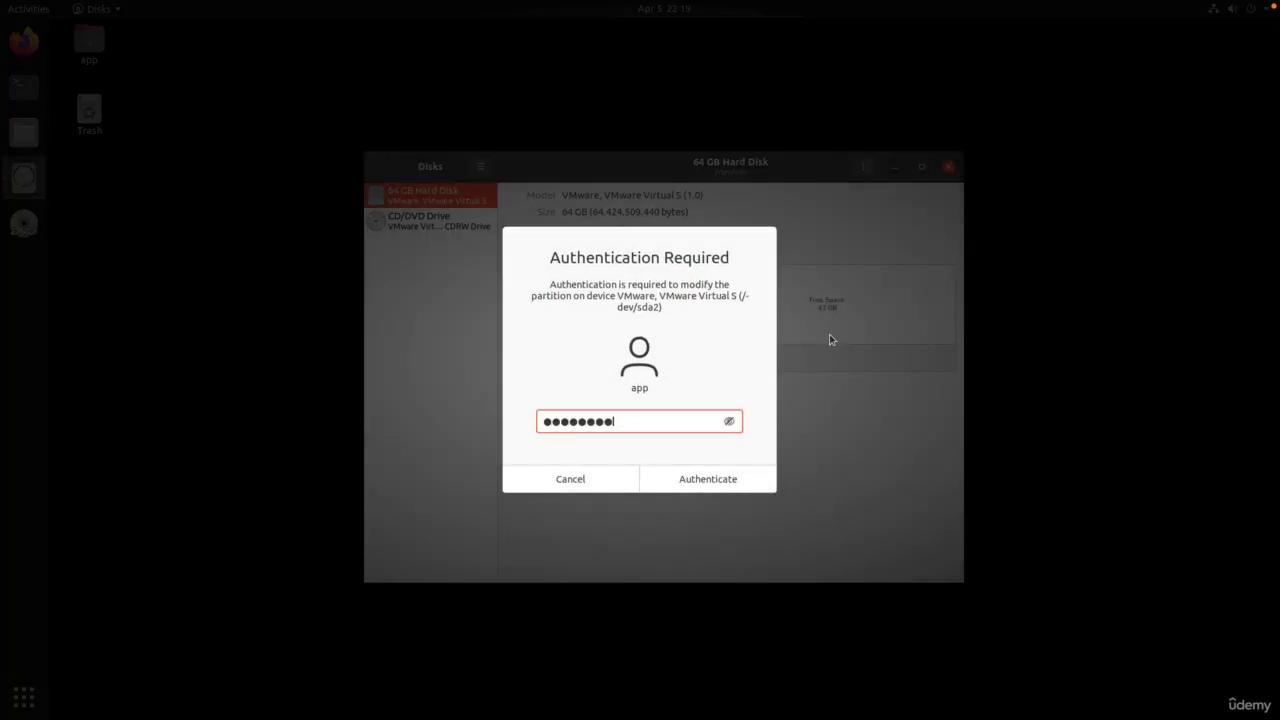
{"action": "key", "text": "Return"}
{"action": "left_click", "coordinate": [829, 340]}
Step: Resize the root filesystem Partition 5 to its maximum size, then close Disks
{"action": "left_click", "coordinate": [633, 338]}
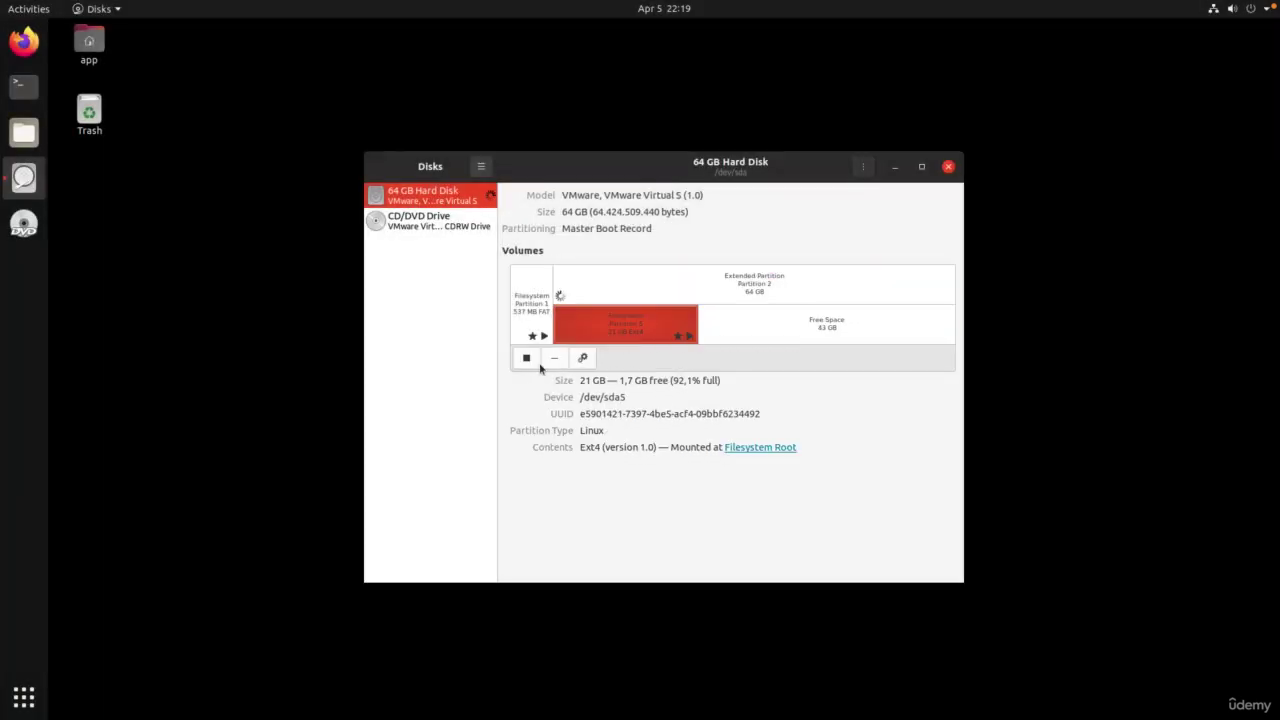
{"action": "left_click", "coordinate": [583, 359]}
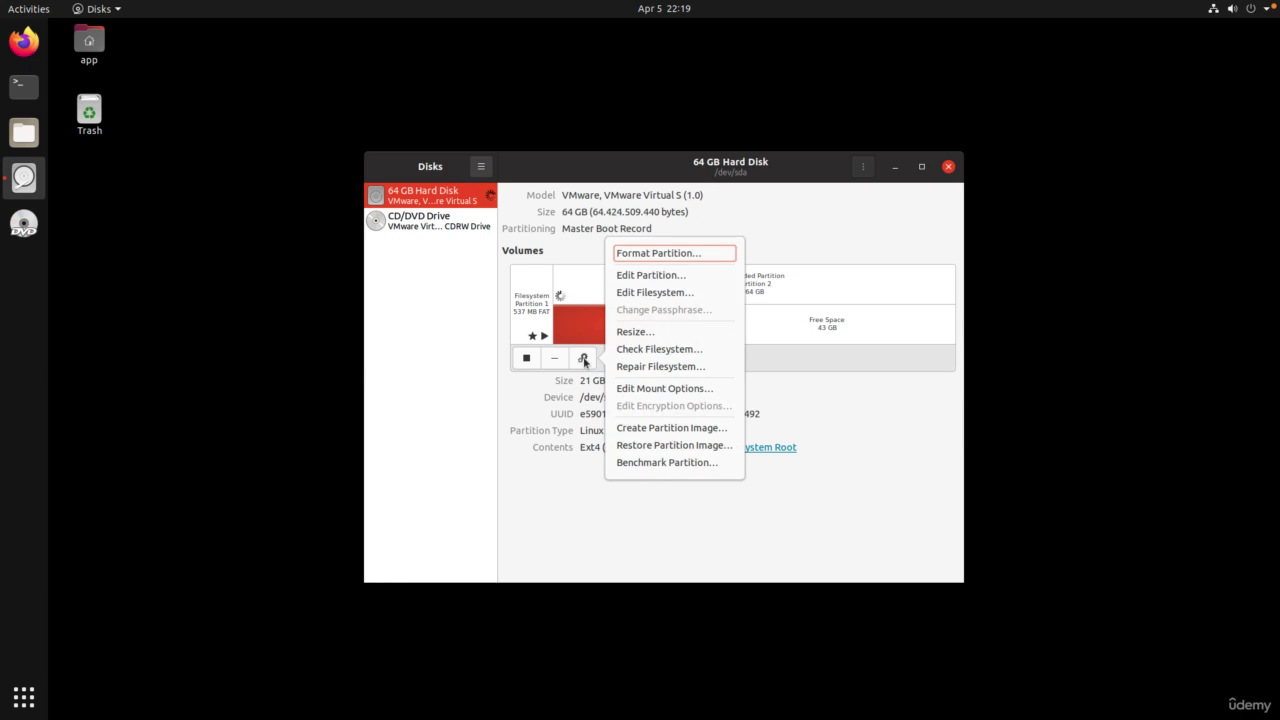
{"action": "left_click", "coordinate": [648, 336]}
{"action": "left_click_drag", "start_coordinate": [615, 362], "coordinate": [823, 360]}
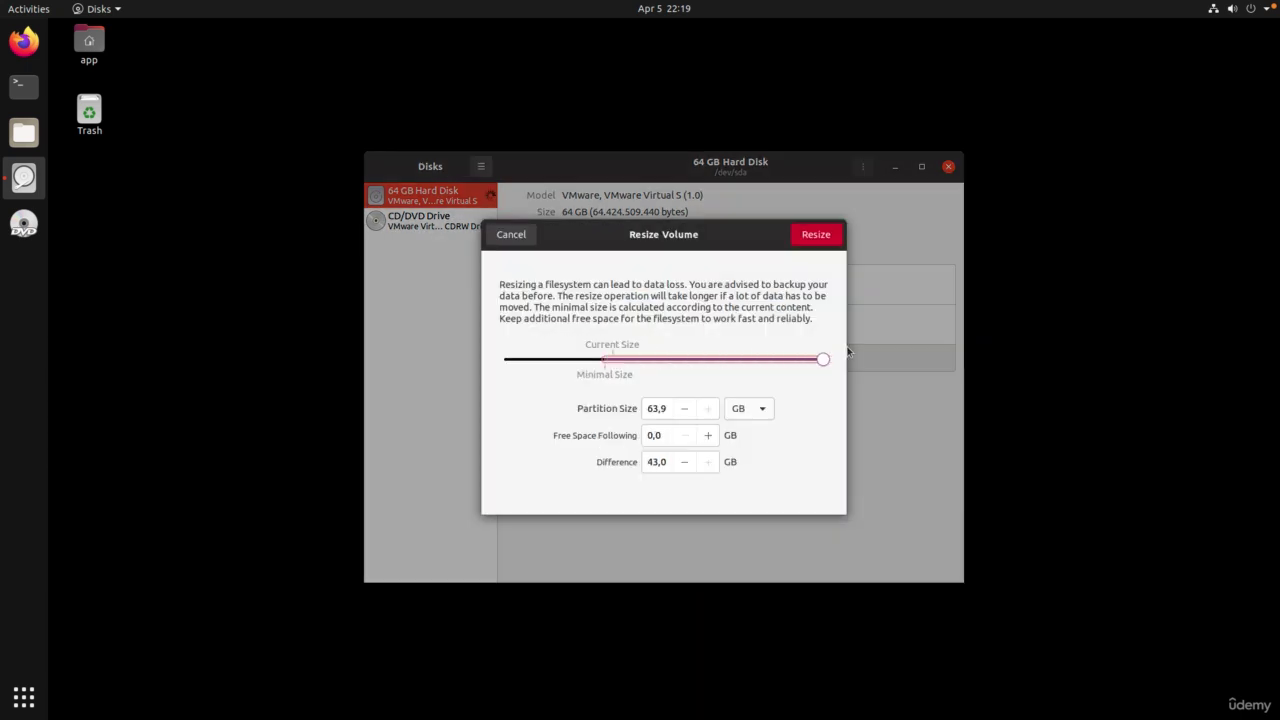
{"action": "left_click", "coordinate": [815, 235]}
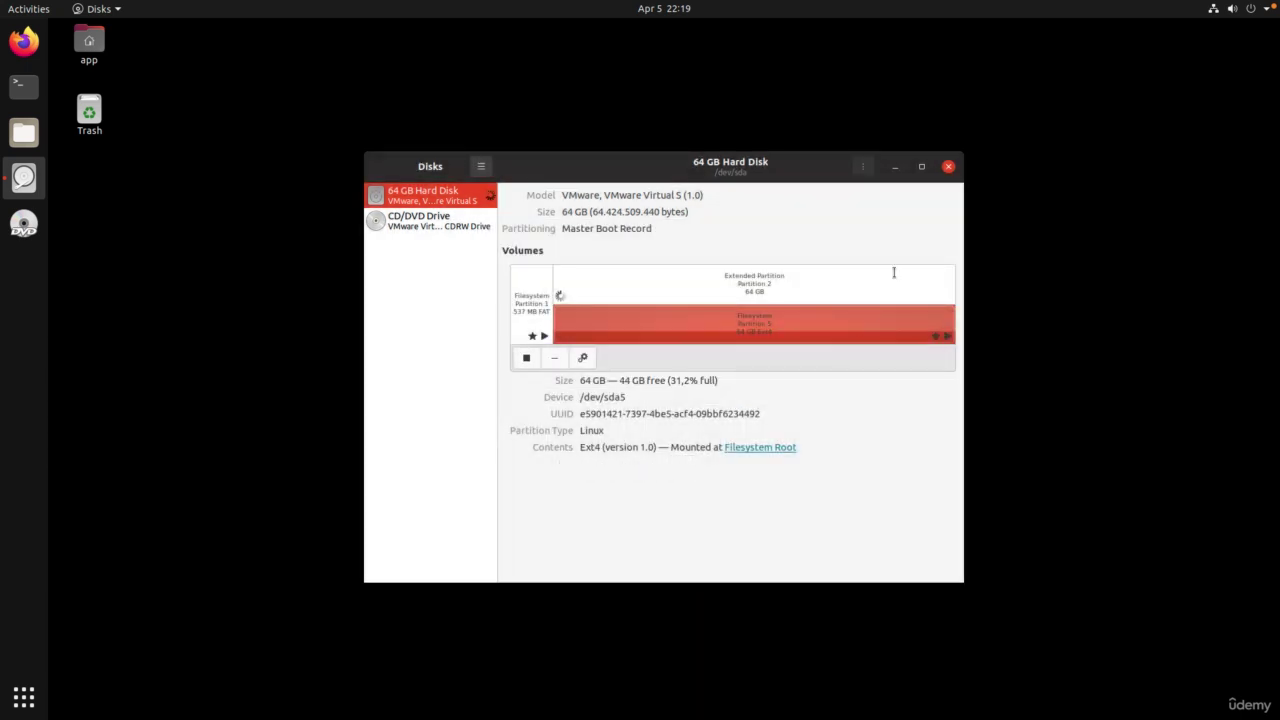
{"action": "left_click", "coordinate": [949, 167]}
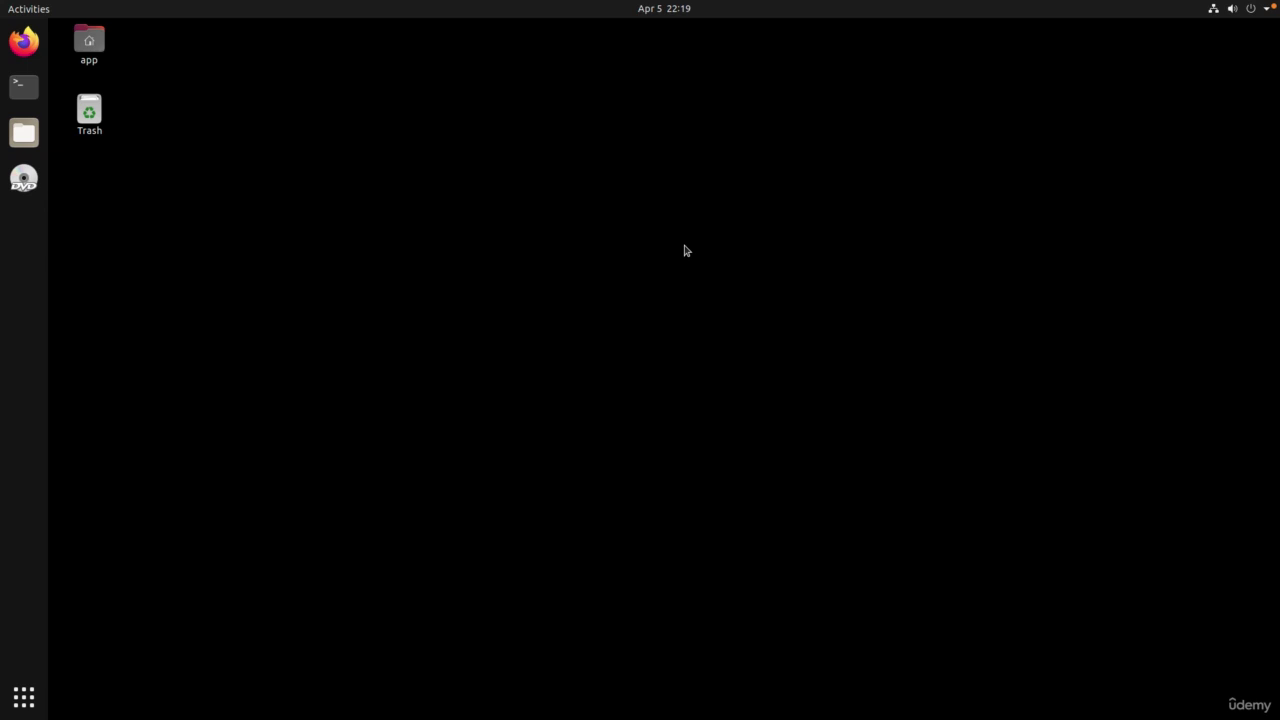
Step: Run df -h in a terminal and highlight /dev/sda5 at 59G with 39G available
{"action": "left_click", "coordinate": [24, 87]}
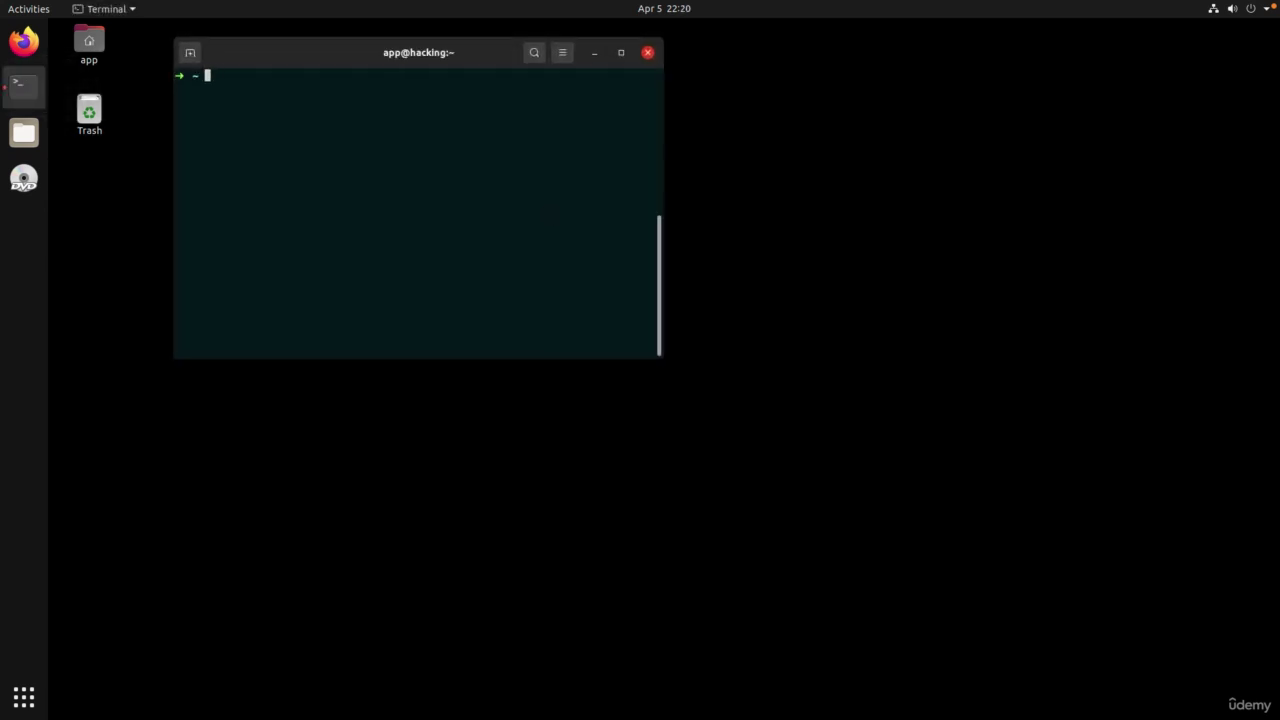
{"action": "type", "text": "df -h"}
{"action": "key", "text": "Return"}
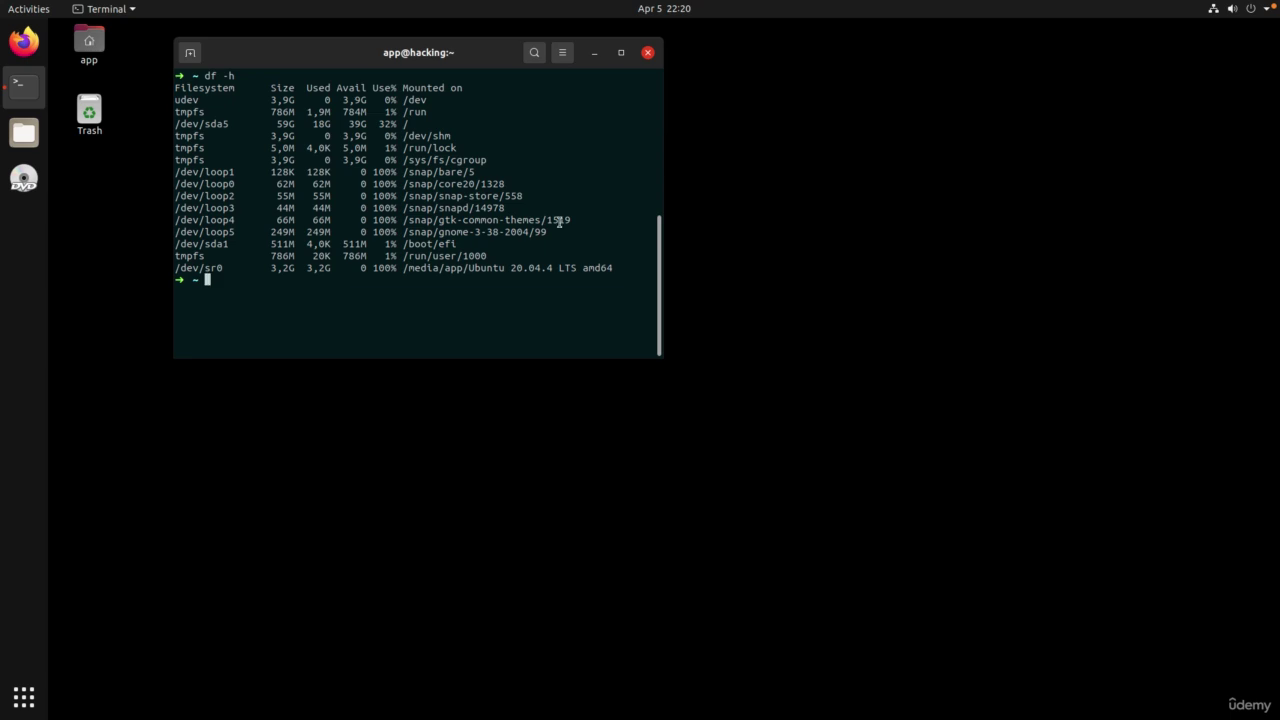
{"action": "left_click", "coordinate": [356, 130]}
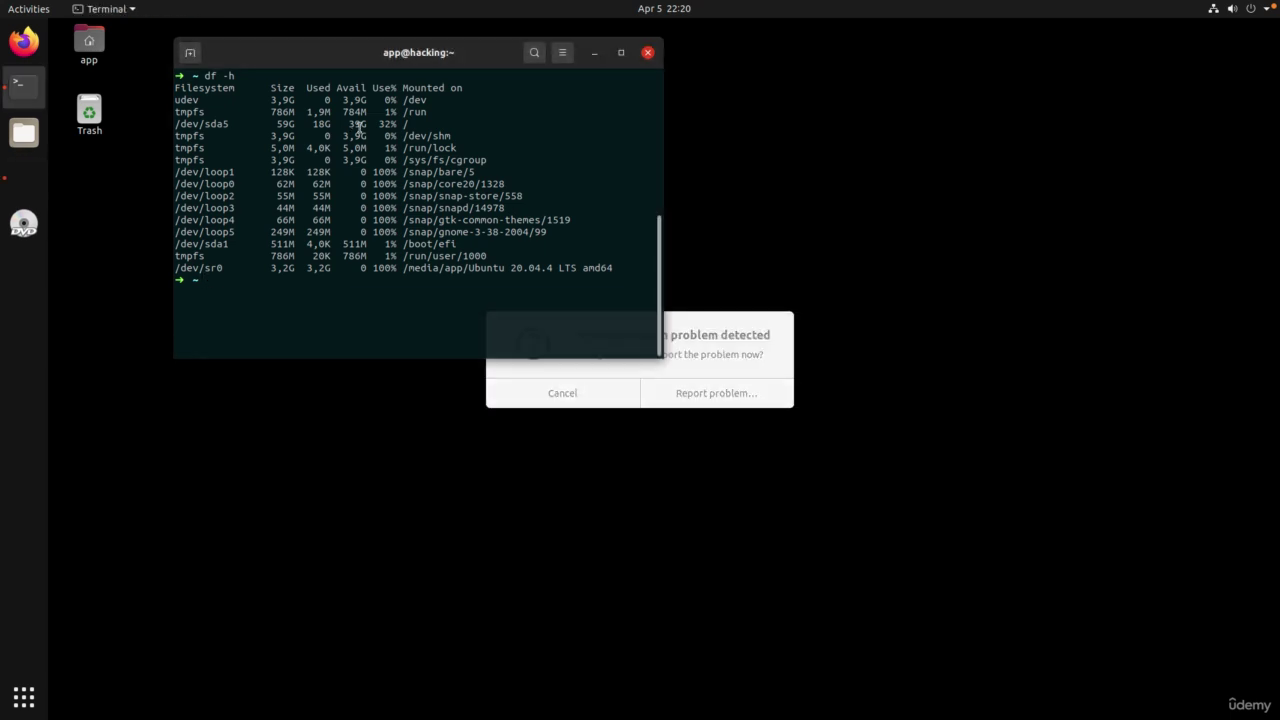
{"action": "triple_click", "coordinate": [358, 125]}
Step: Dismiss the system problem report and relaunch Android Studio with the studio command
{"action": "left_click", "coordinate": [566, 400]}
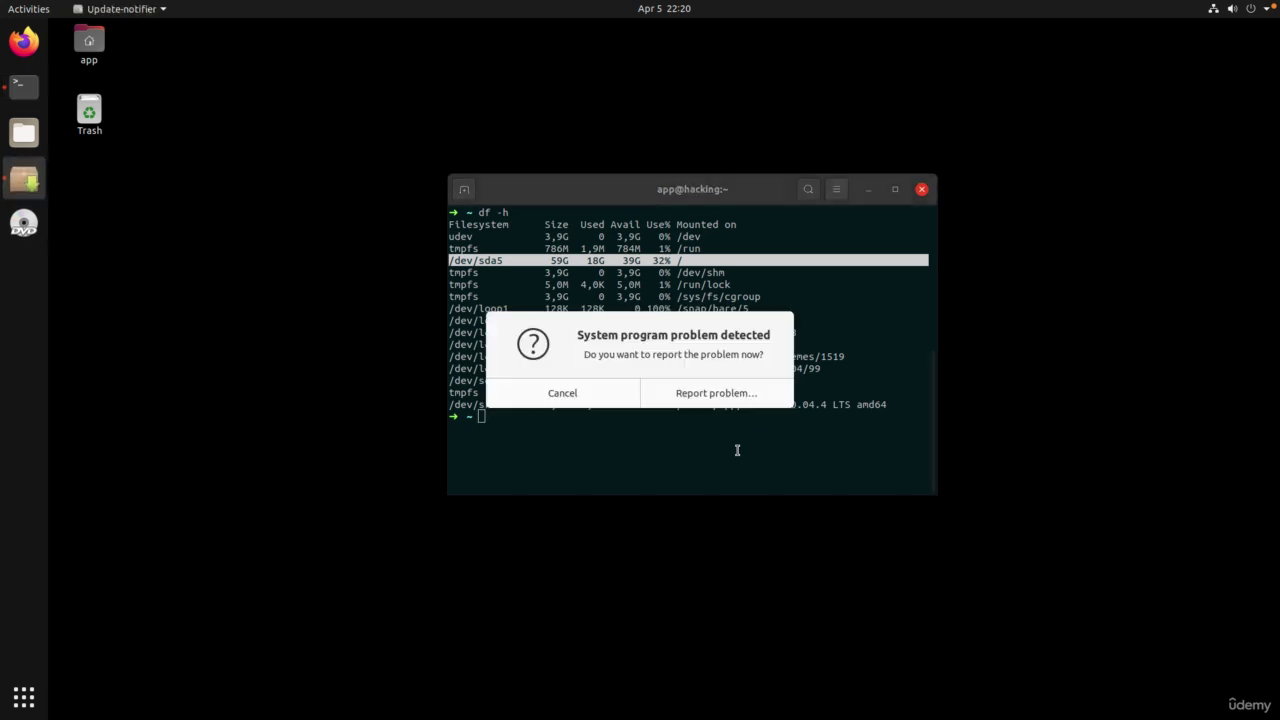
{"action": "left_click", "coordinate": [570, 402]}
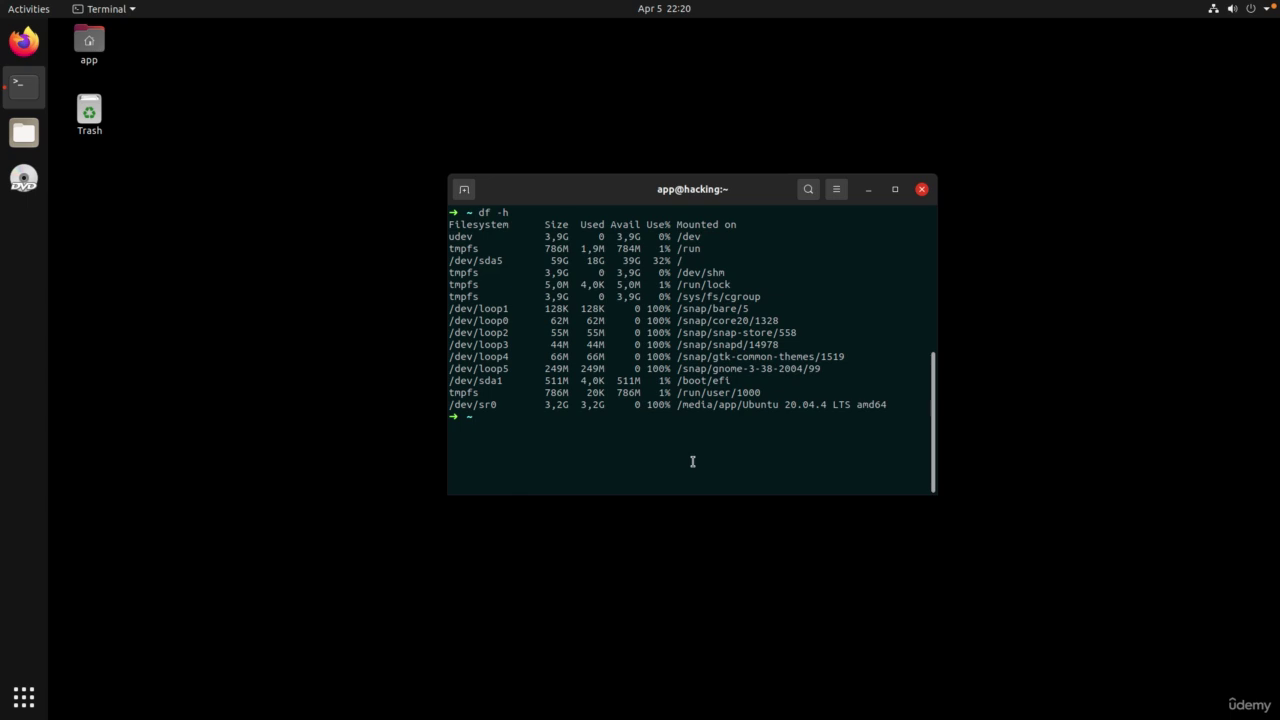
{"action": "type", "text": "studio"}
{"action": "key", "text": "Return"}
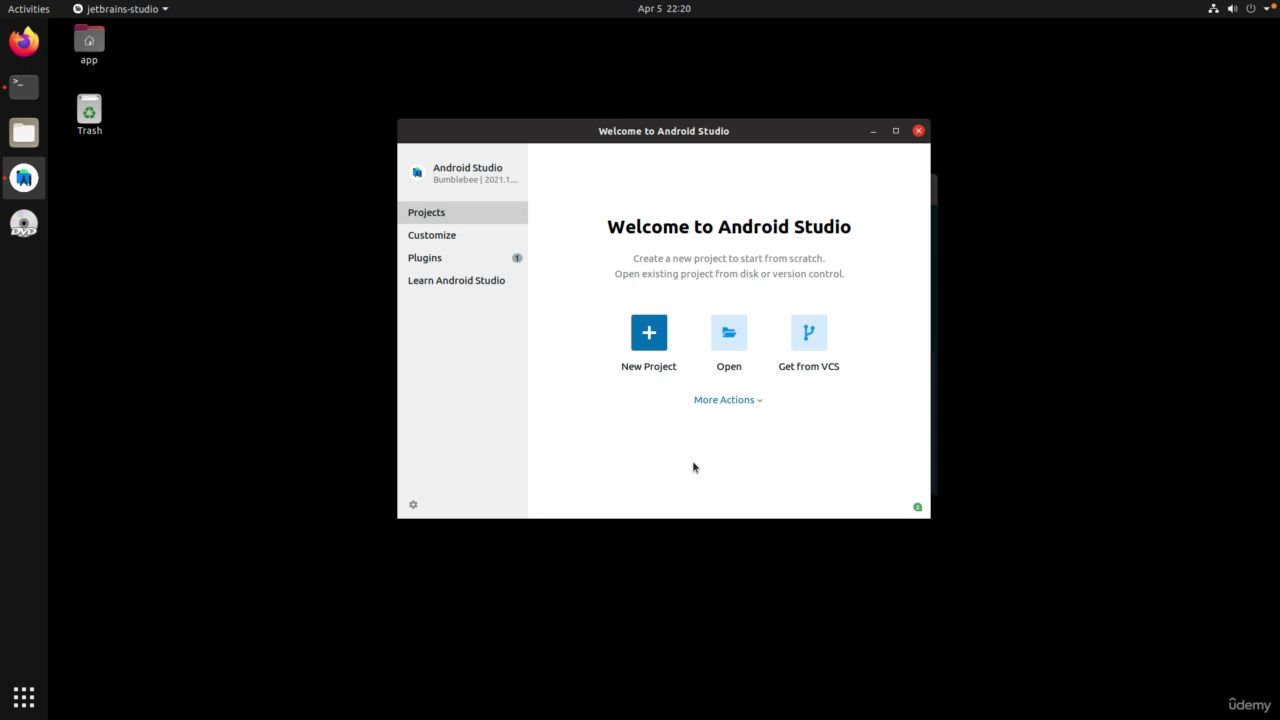
Step: Start a new virtual device from the Virtual Device Manager with Nexus 5 hardware
{"action": "left_click", "coordinate": [725, 401]}
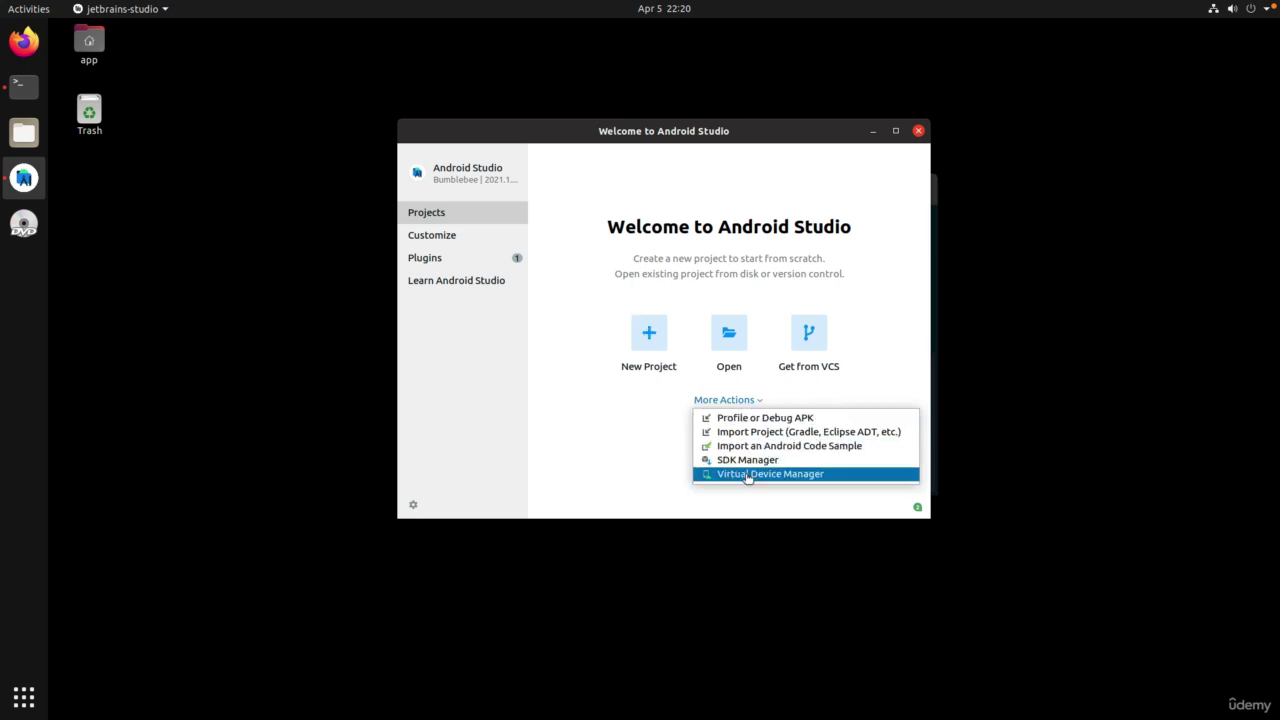
{"action": "left_click", "coordinate": [747, 475]}
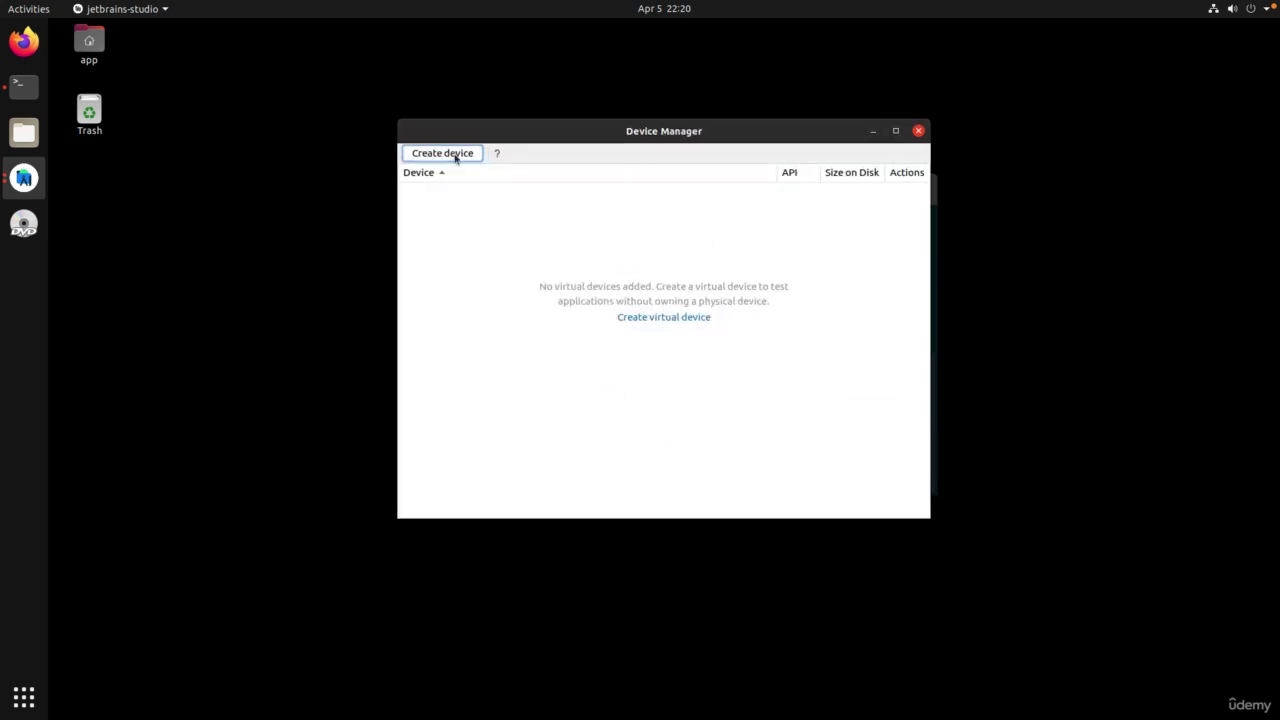
{"action": "left_click", "coordinate": [455, 155]}
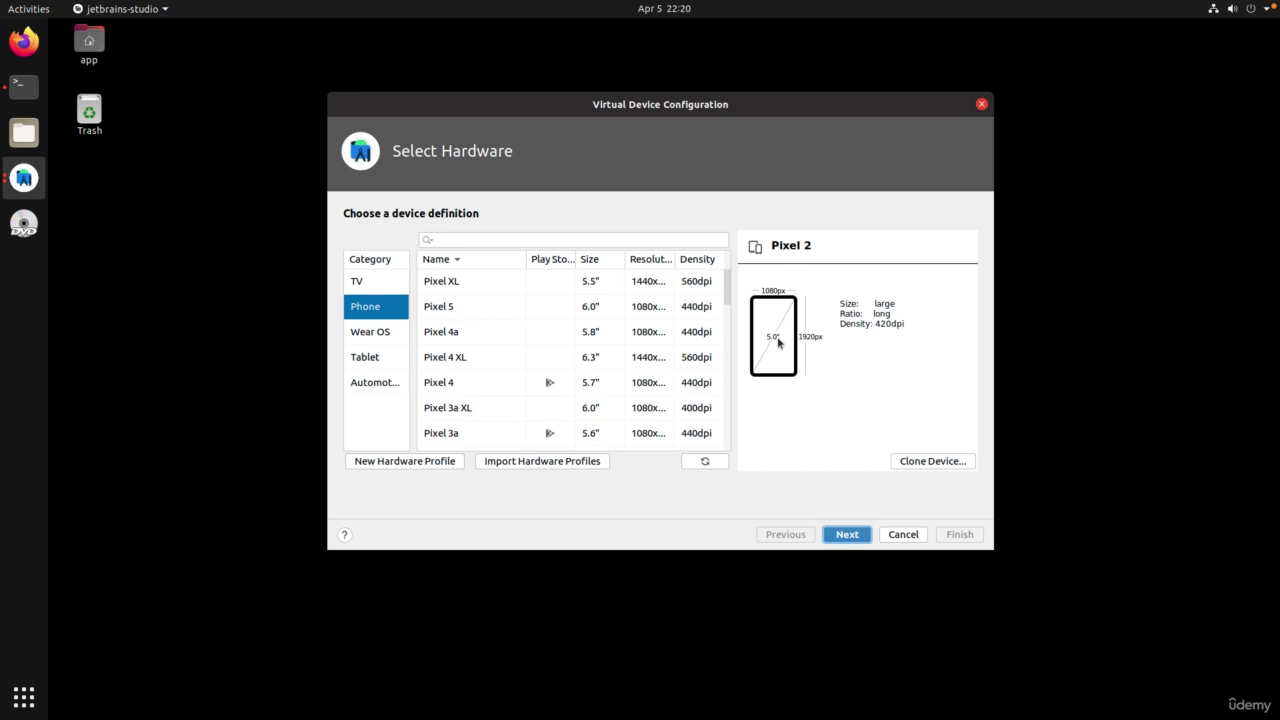
{"action": "scroll", "coordinate": [449, 388], "scroll_direction": "down", "scroll_amount": 5}
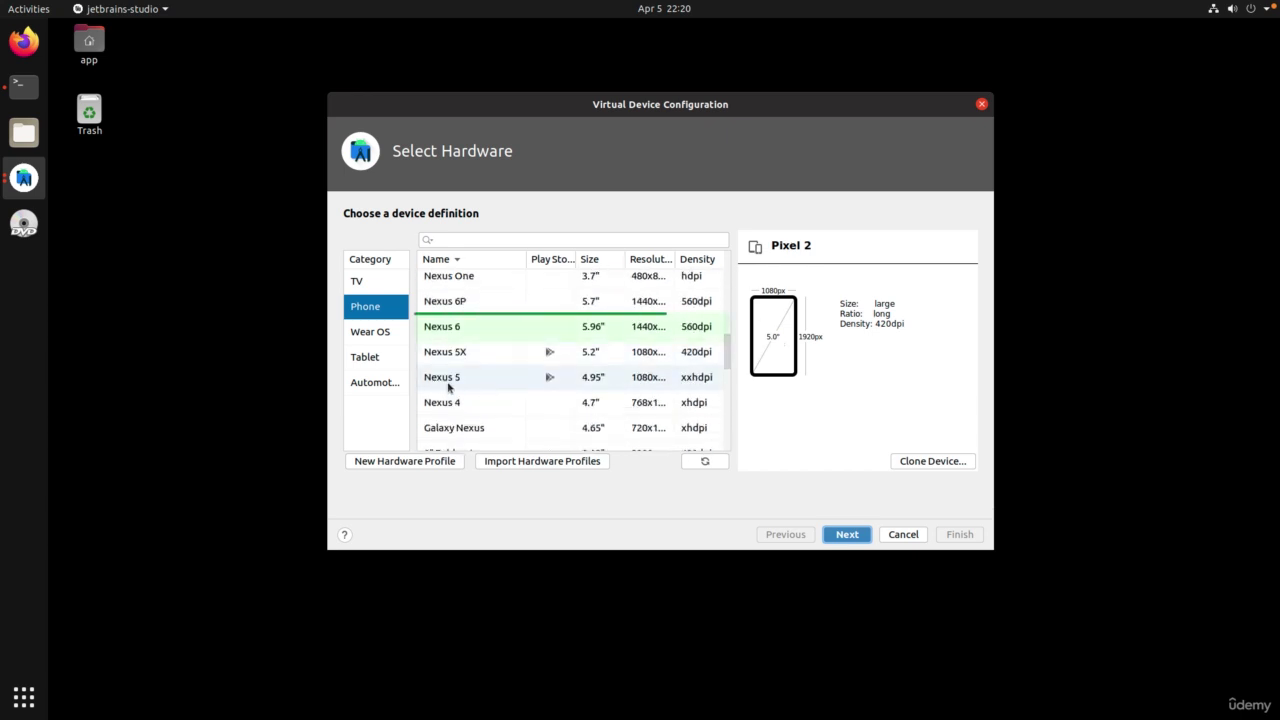
{"action": "left_click", "coordinate": [449, 386]}
Step: Download and install the R (API 30) system image for the device
{"action": "left_click", "coordinate": [846, 534]}
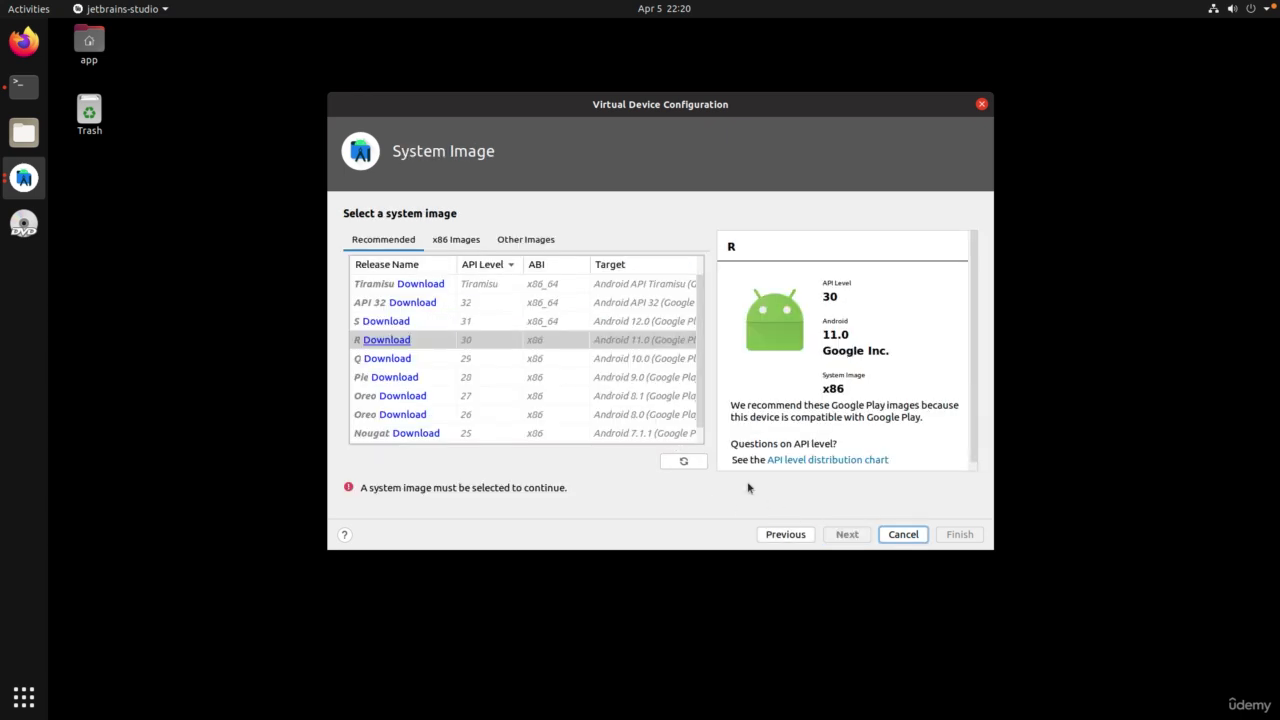
{"action": "left_click", "coordinate": [396, 341]}
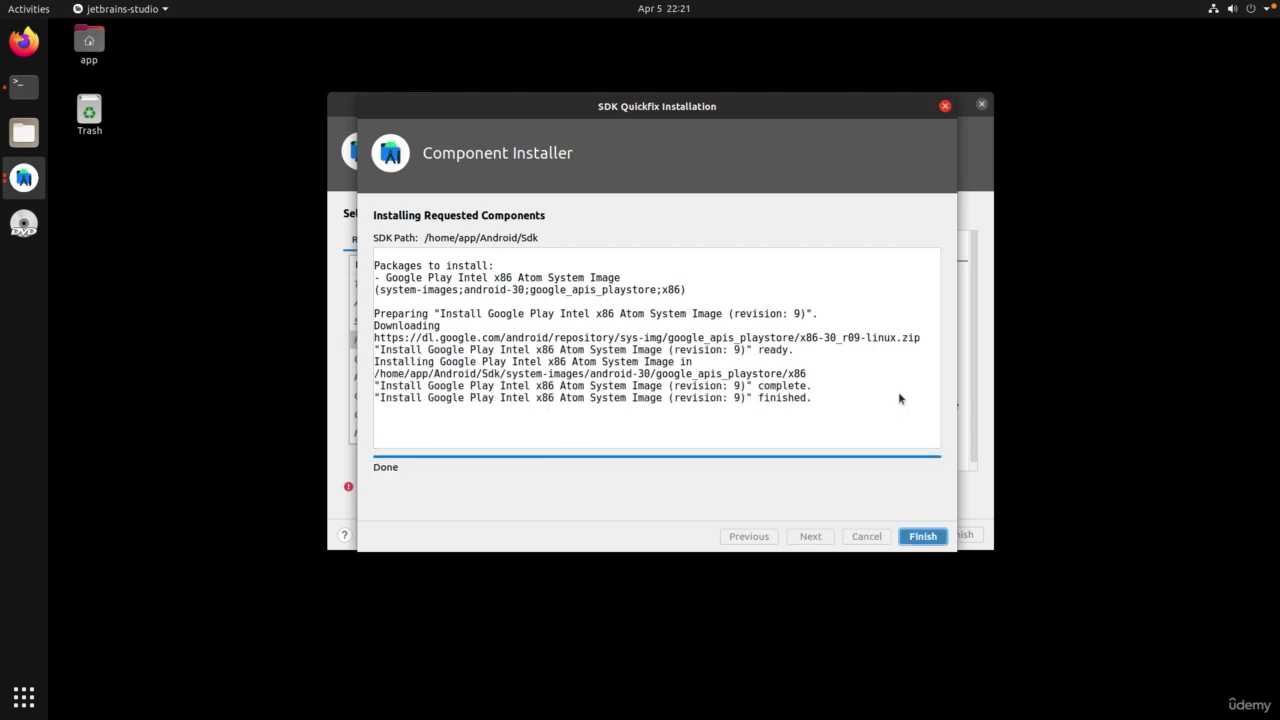
{"action": "left_click", "coordinate": [928, 534]}
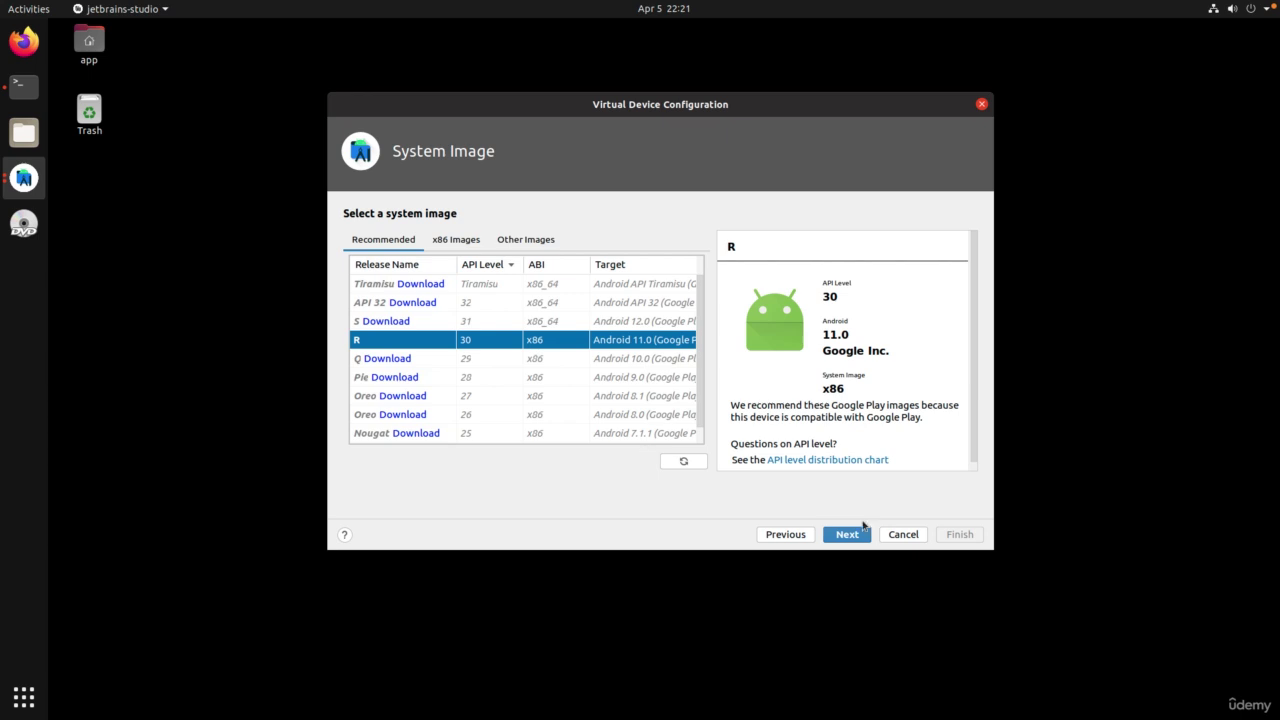
Step: Rename the AVD to Nexus5 by removing the ' API 30' suffix, and finish creating it
{"action": "left_click", "coordinate": [850, 536]}
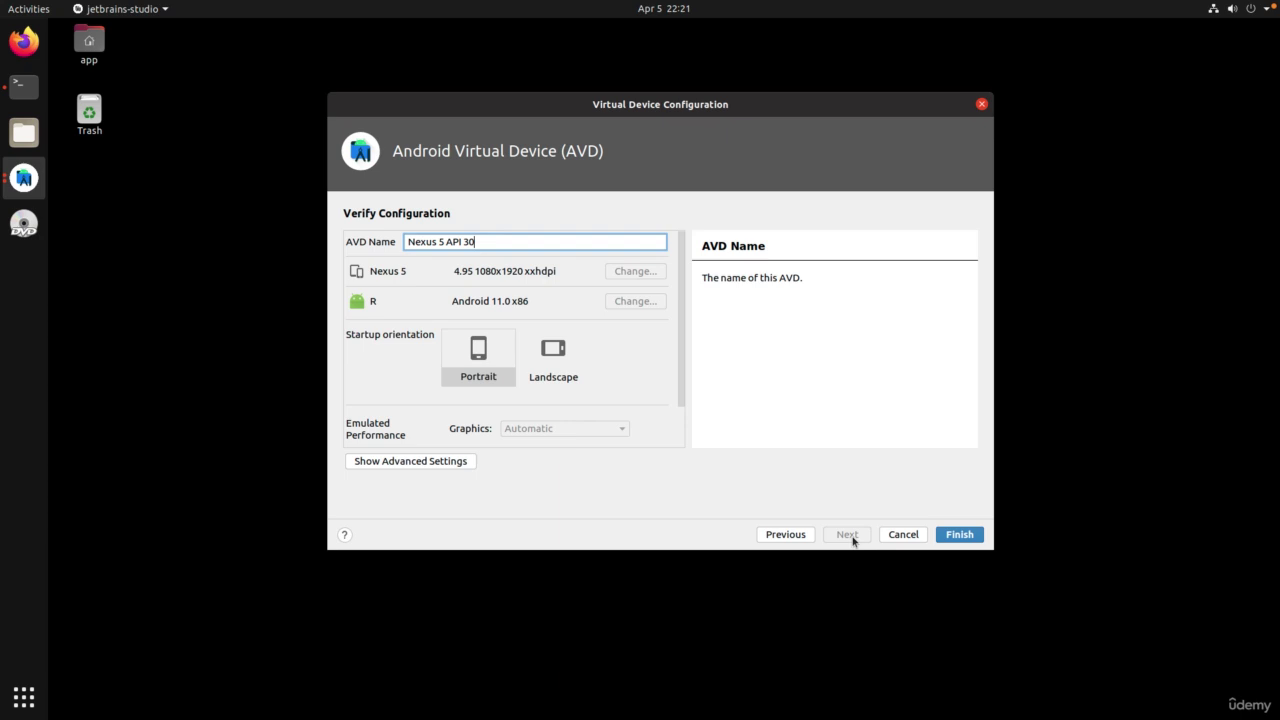
{"action": "left_click_drag", "start_coordinate": [442, 245], "coordinate": [476, 245]}
{"action": "key", "text": "BackSpace"}
{"action": "key", "text": "Left"}
{"action": "key", "text": "BackSpace"}
{"action": "left_click", "coordinate": [943, 537]}
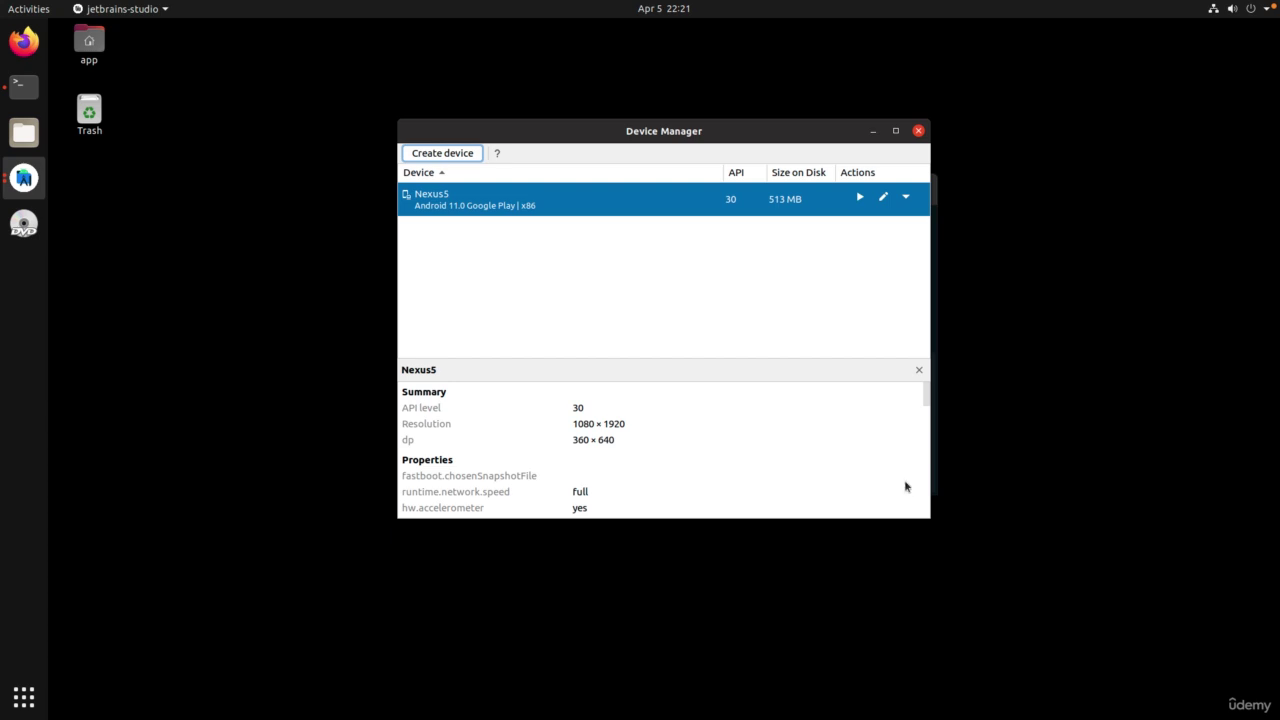
Step: Launch the Nexus5 emulator and permanently dismiss the nested virtualization warning
{"action": "left_click", "coordinate": [860, 197]}
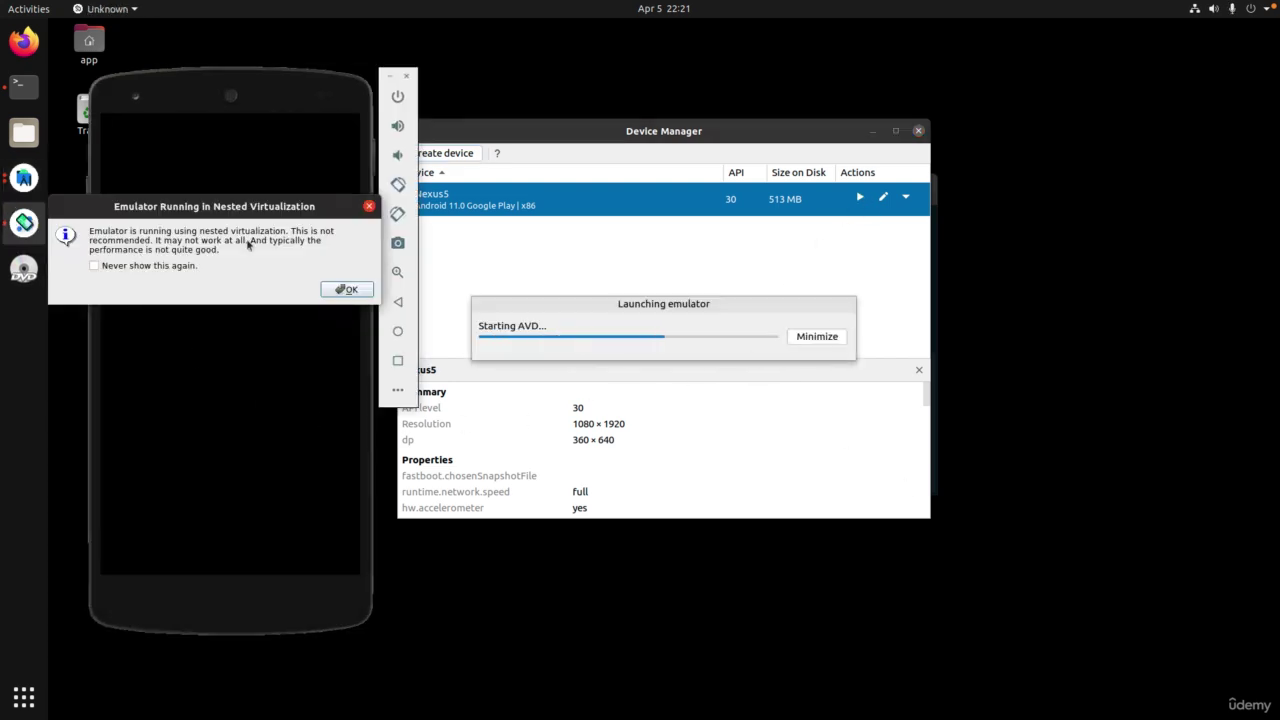
{"action": "left_click", "coordinate": [185, 268]}
{"action": "left_click", "coordinate": [343, 289]}
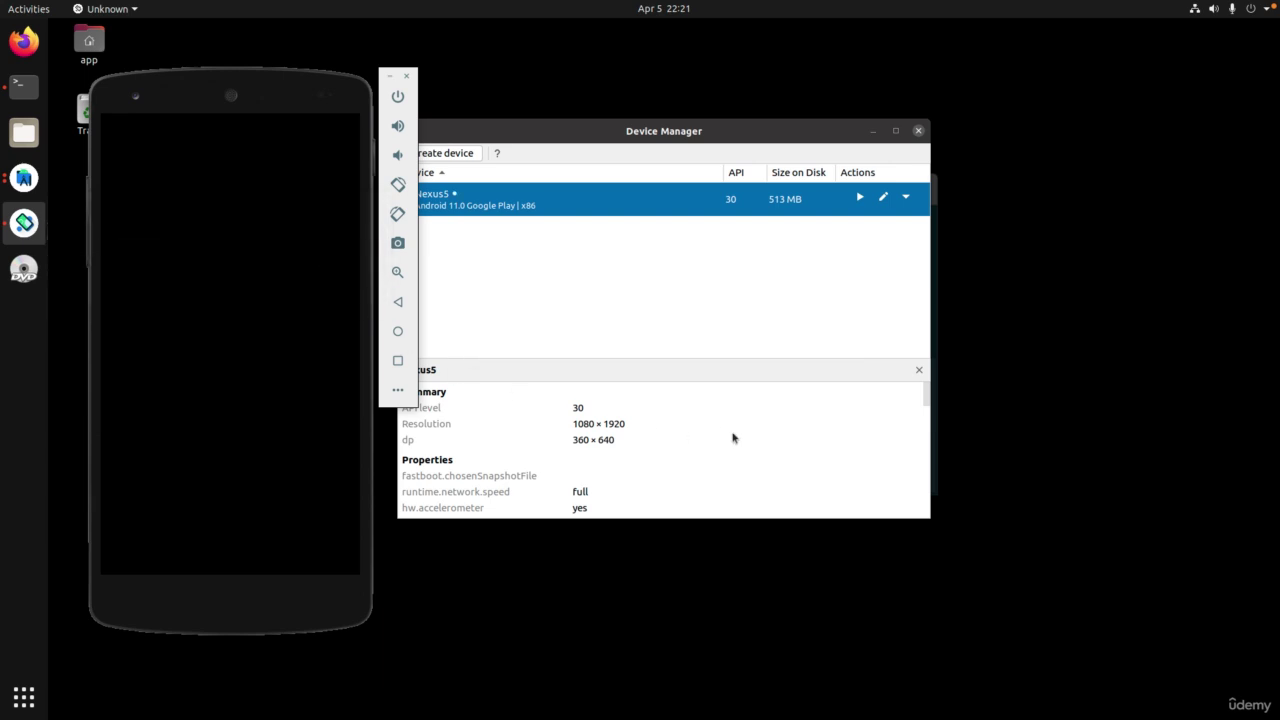
Step: Minimize Device Manager, Android Studio and the terminal, and move the emulator window right
{"action": "left_click", "coordinate": [873, 131]}
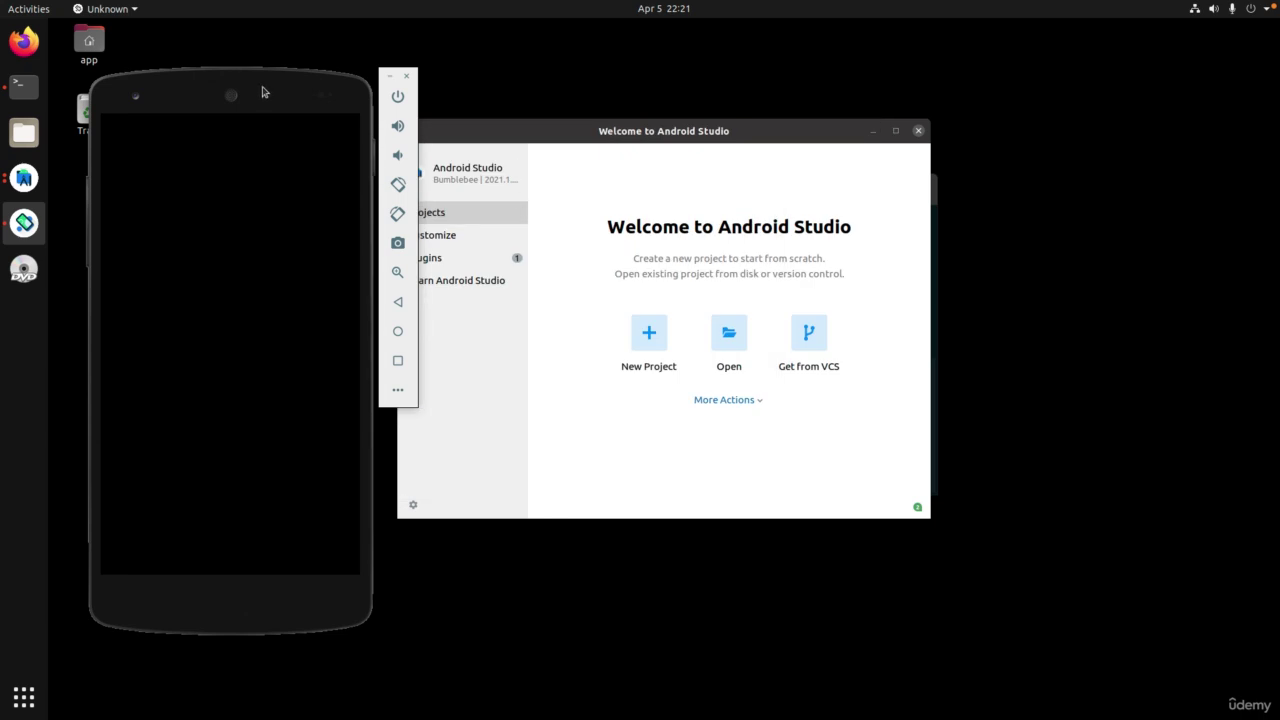
{"action": "left_click", "coordinate": [873, 131]}
{"action": "left_click_drag", "start_coordinate": [250, 106], "coordinate": [957, 80]}
{"action": "left_click", "coordinate": [723, 181]}
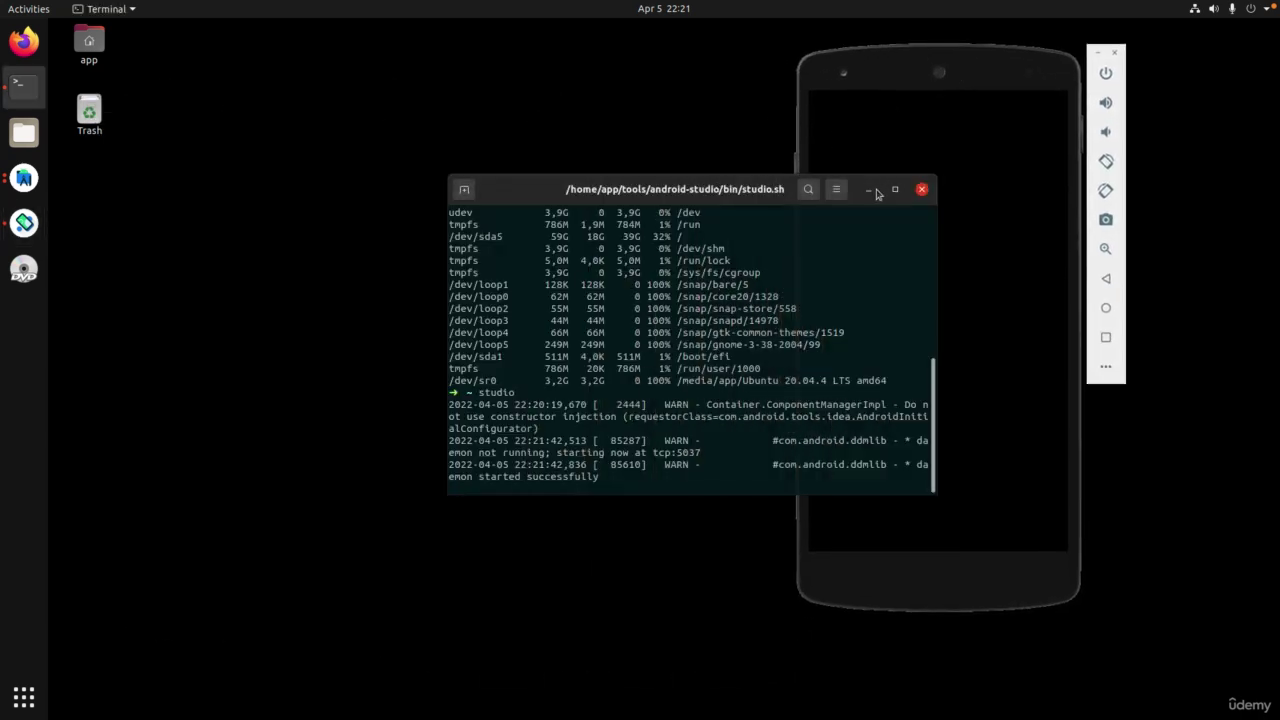
{"action": "left_click", "coordinate": [873, 191]}
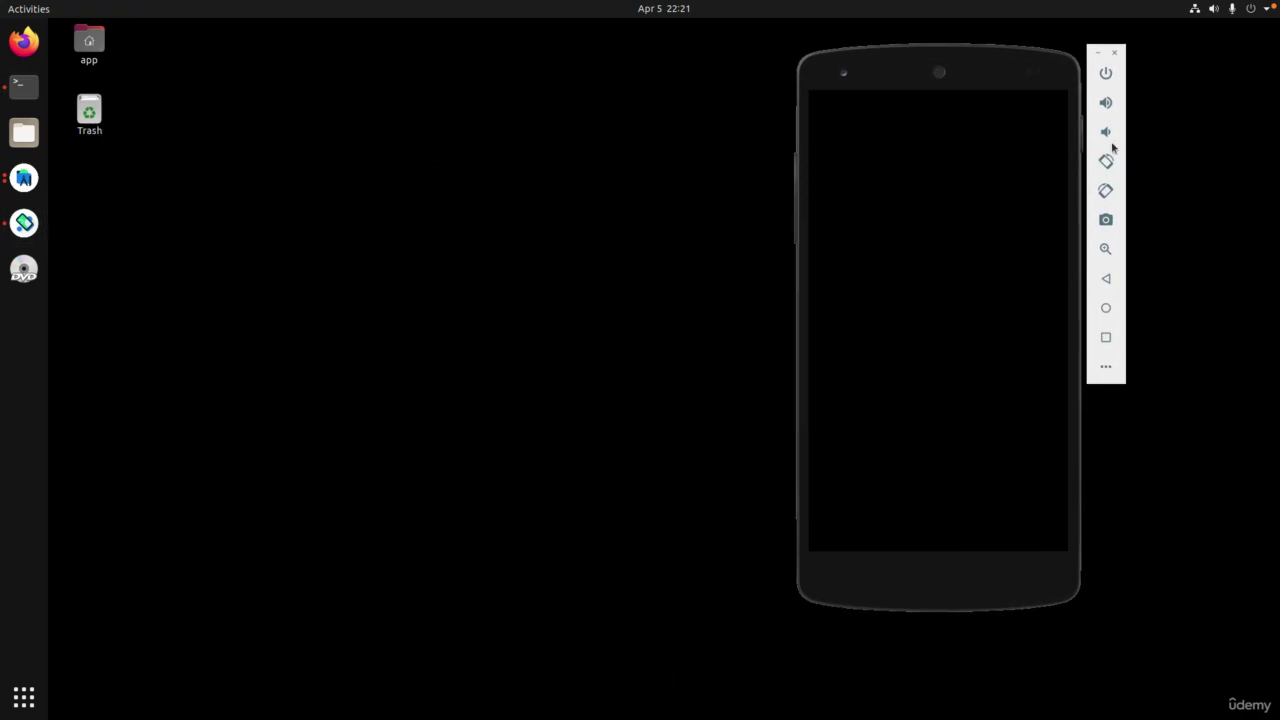
{"action": "left_click", "coordinate": [981, 284]}
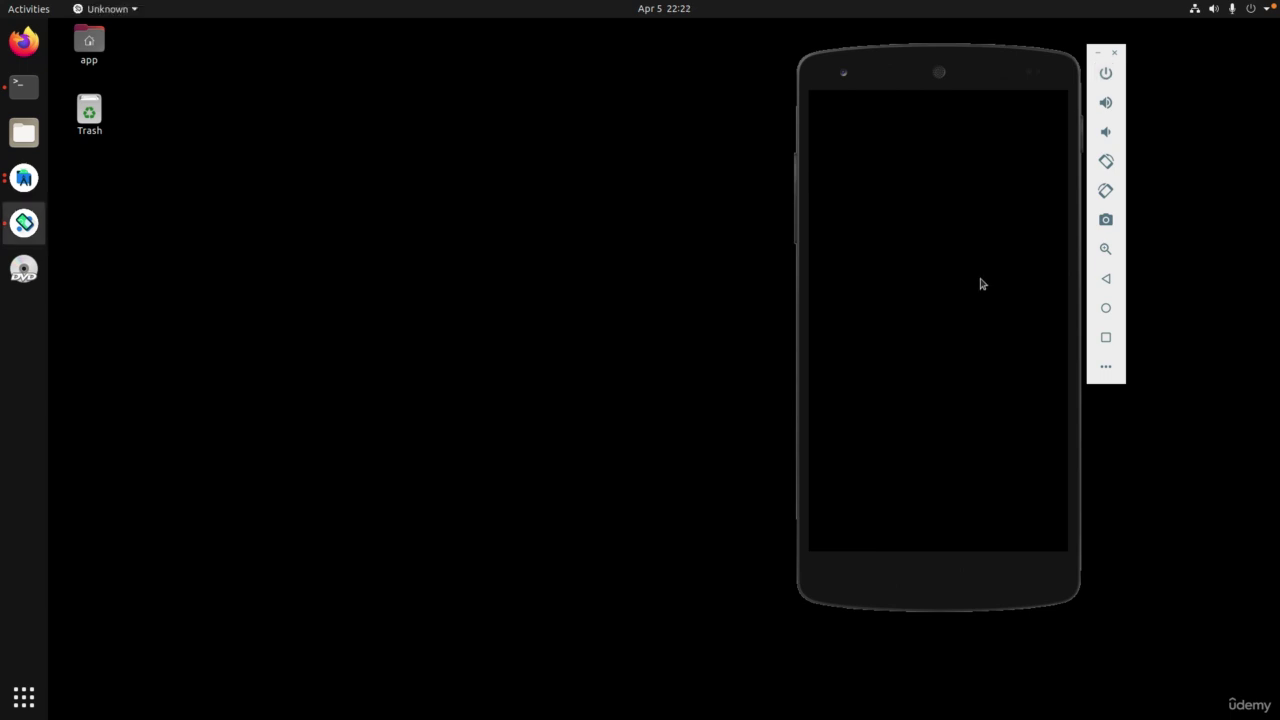